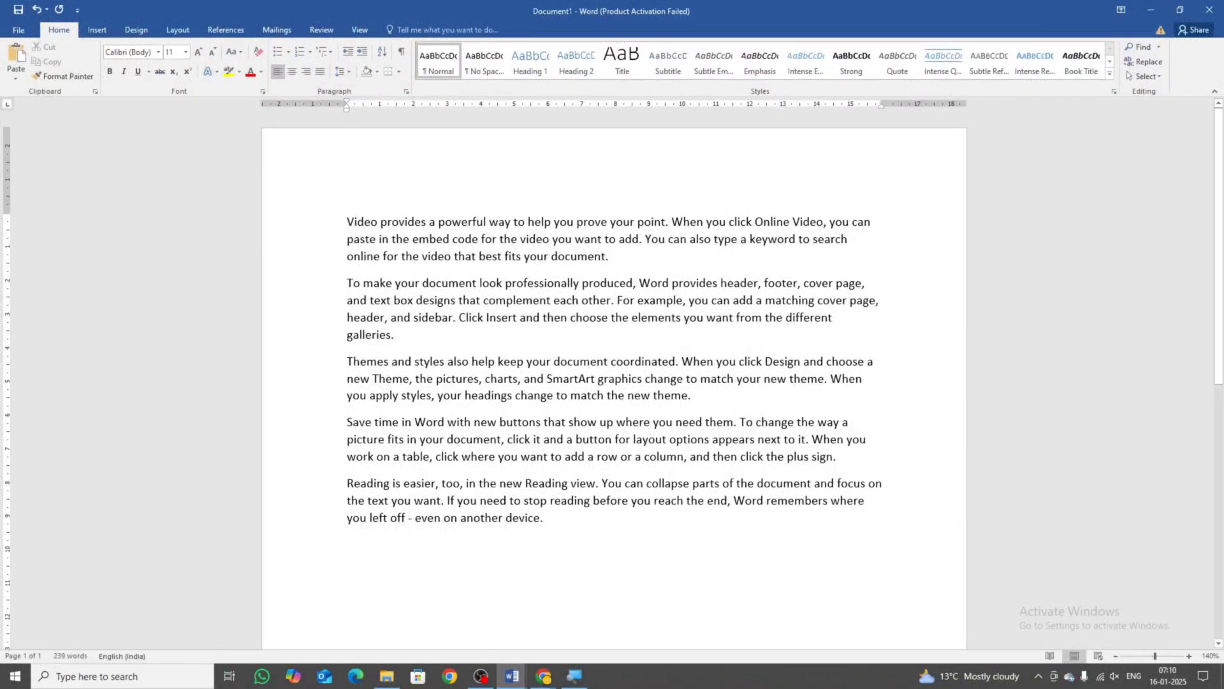
Apply the Algerian font to the first paragraph, starting "Video provides a powerful way"
{"action": "left_click_drag", "start_coordinate": [611, 257], "coordinate": [350, 215]}
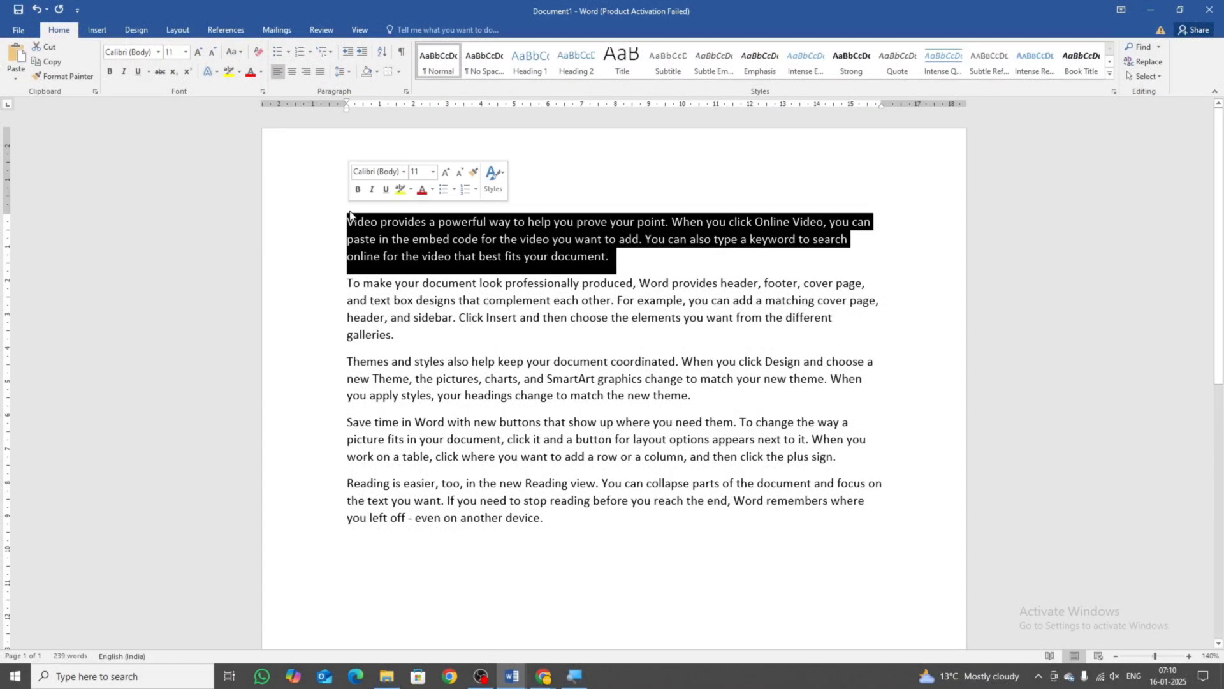
{"action": "left_click", "coordinate": [159, 54]}
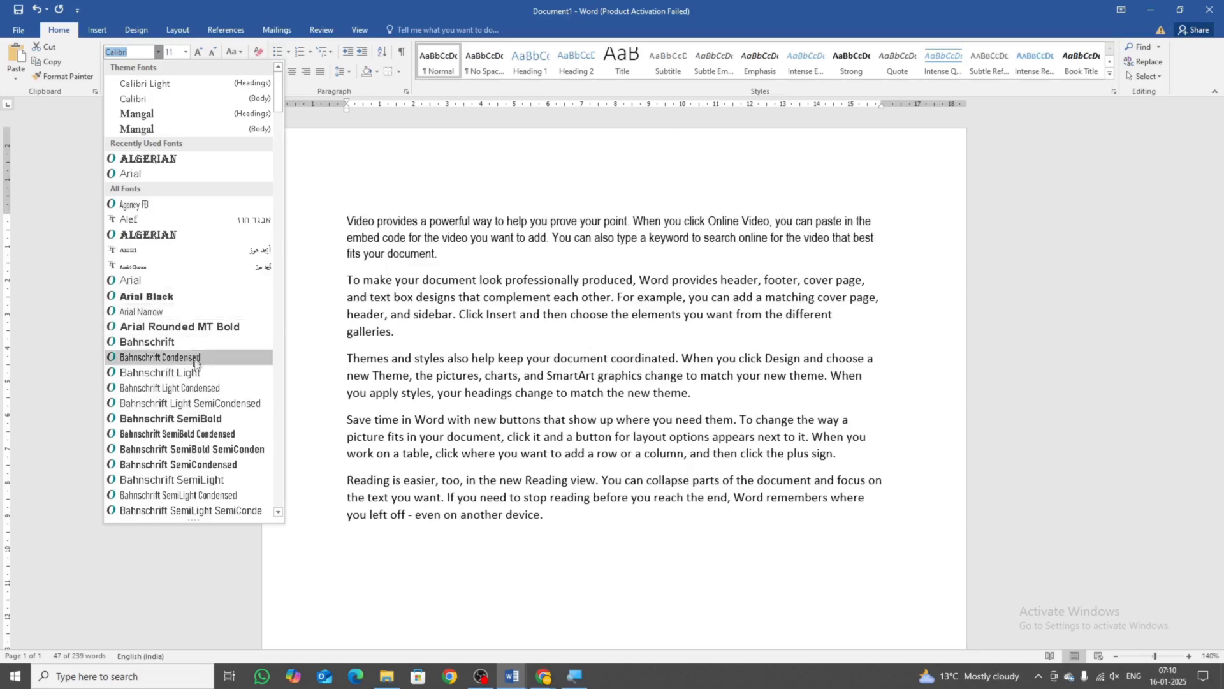
{"action": "scroll", "coordinate": [204, 465], "scroll_direction": "down", "scroll_amount": 1}
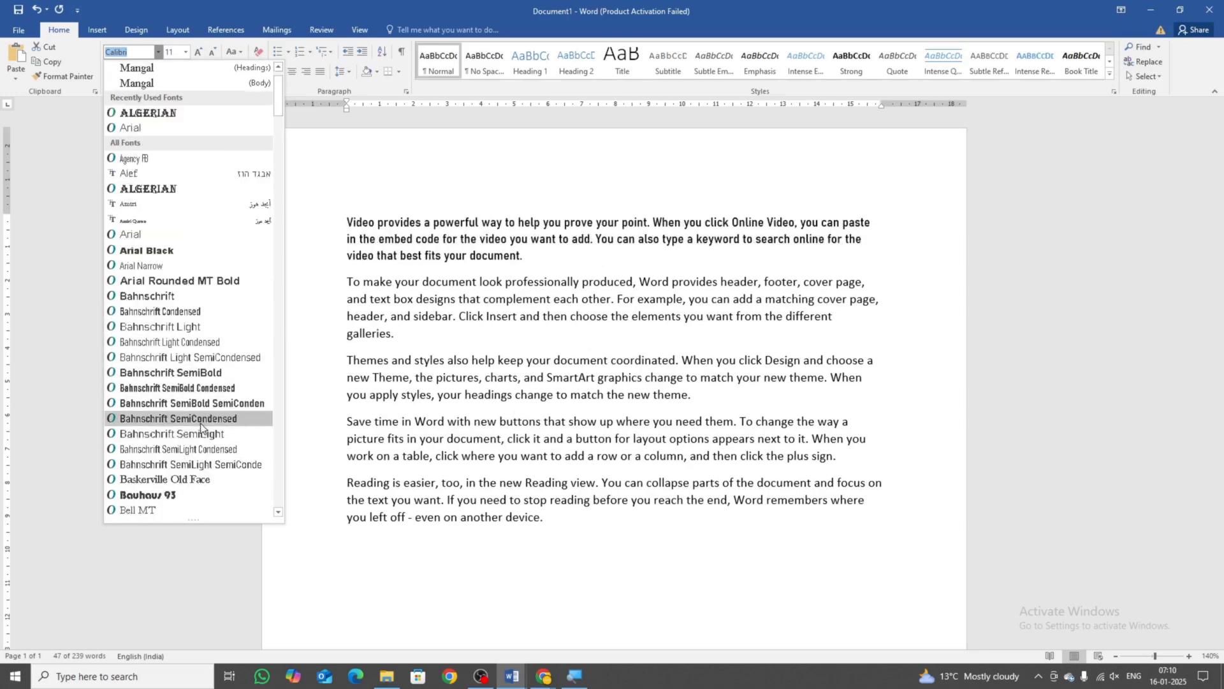
{"action": "scroll", "coordinate": [201, 427], "scroll_direction": "up", "scroll_amount": 1}
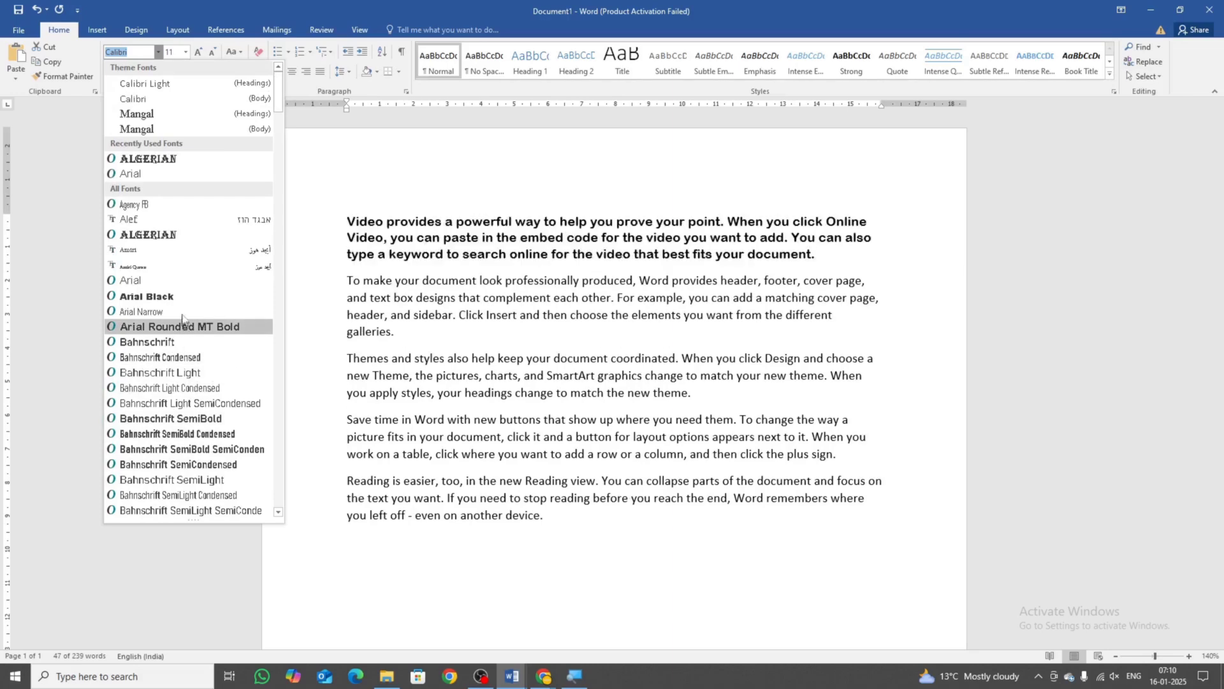
{"action": "left_click", "coordinate": [164, 160]}
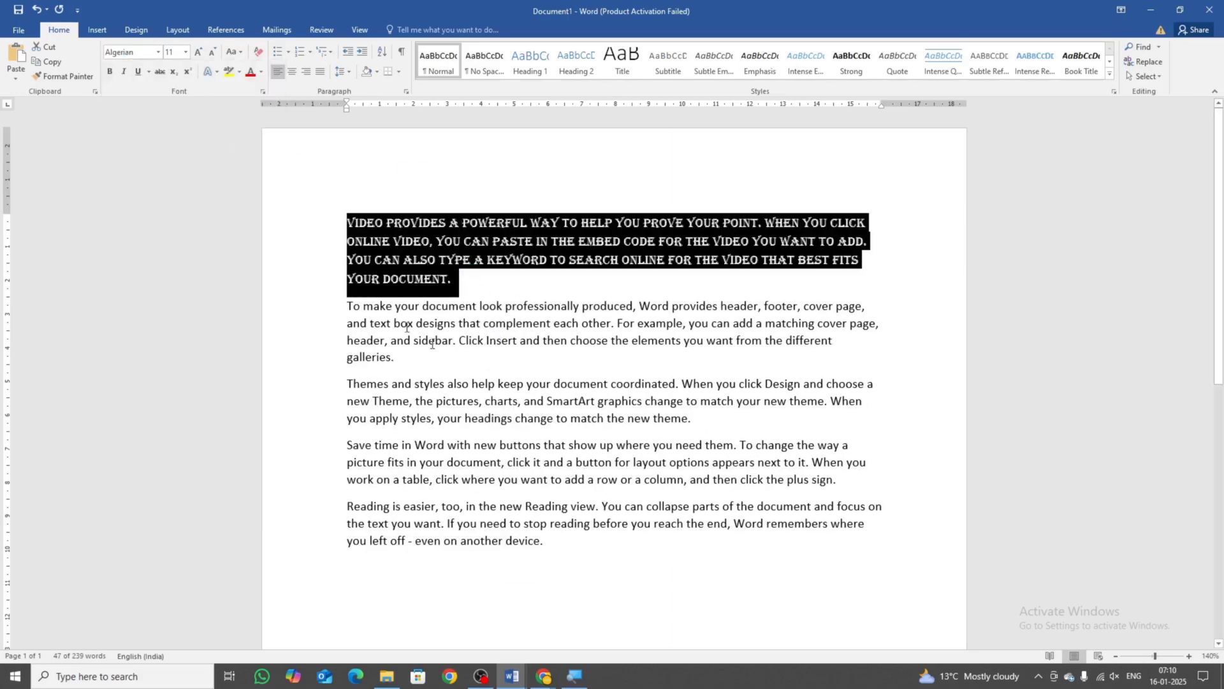
Enlarge the first paragraph's text to 18 pt in successive size increments
{"action": "left_click", "coordinate": [187, 53]}
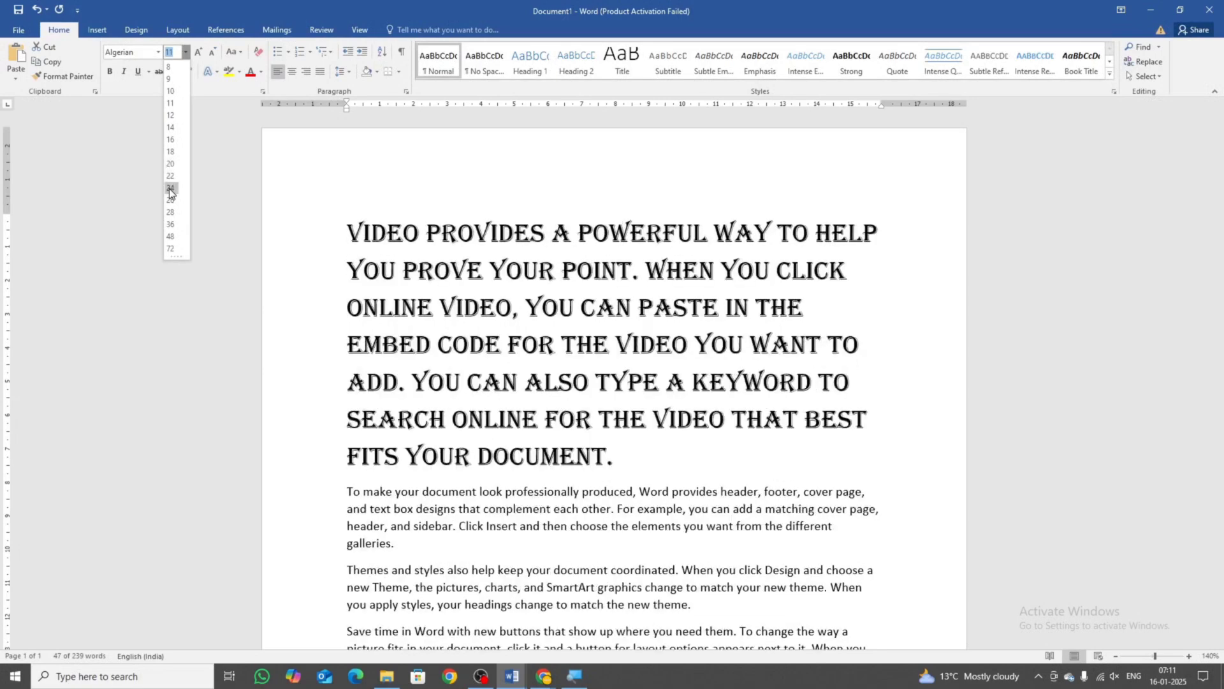
{"action": "left_click", "coordinate": [465, 377]}
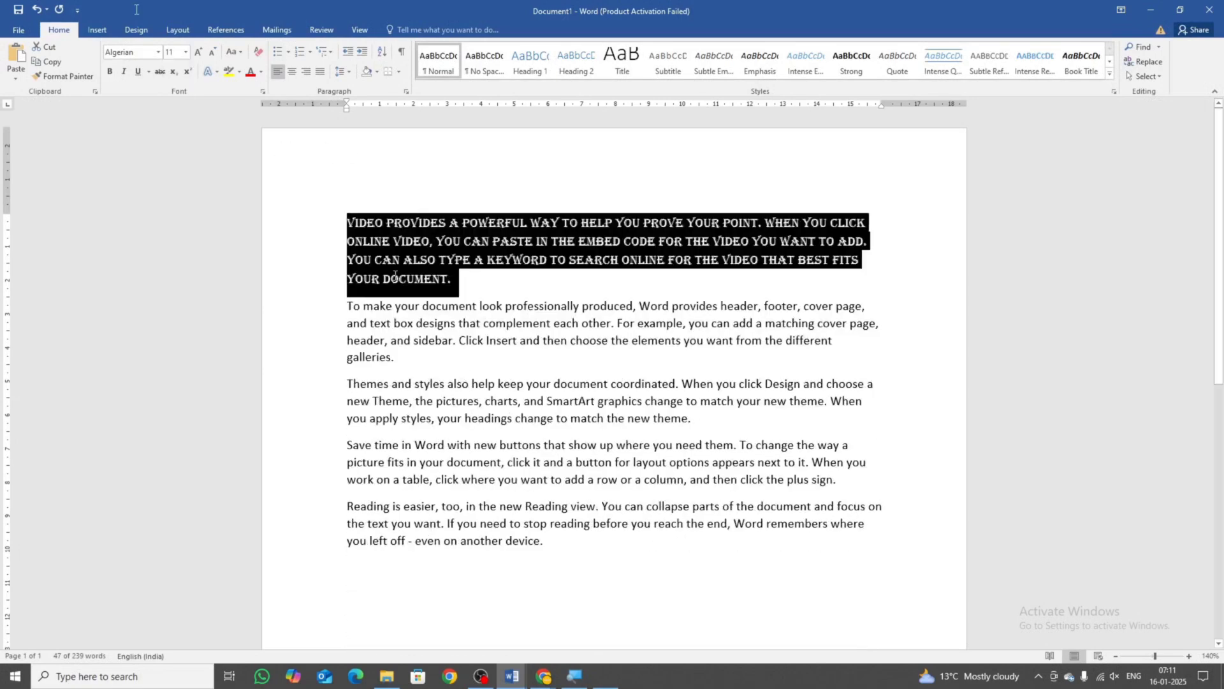
{"action": "left_click", "coordinate": [198, 52]}
{"action": "left_click", "coordinate": [197, 52]}
{"action": "left_click", "coordinate": [198, 52]}
{"action": "left_click", "coordinate": [197, 52]}
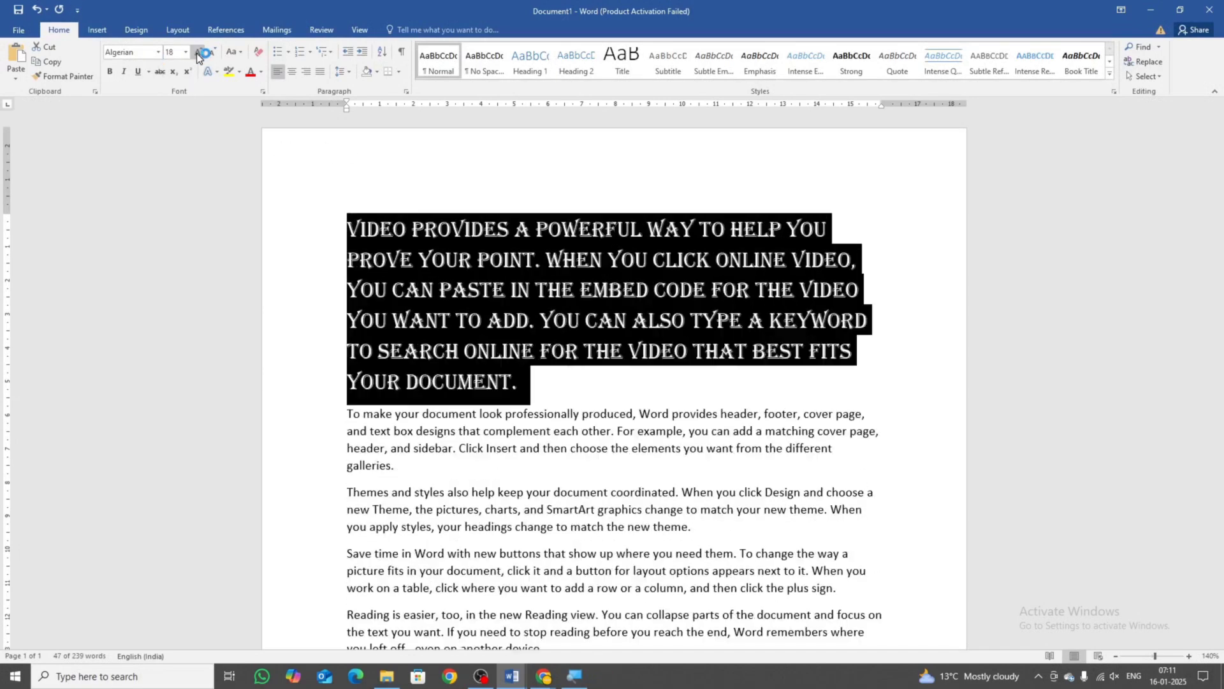
Shrink the first paragraph's text to 10 pt in successive size decrements
{"action": "left_click", "coordinate": [212, 53]}
{"action": "left_click", "coordinate": [212, 52]}
{"action": "left_click", "coordinate": [213, 52]}
{"action": "left_click", "coordinate": [213, 52]}
{"action": "left_click", "coordinate": [212, 52]}
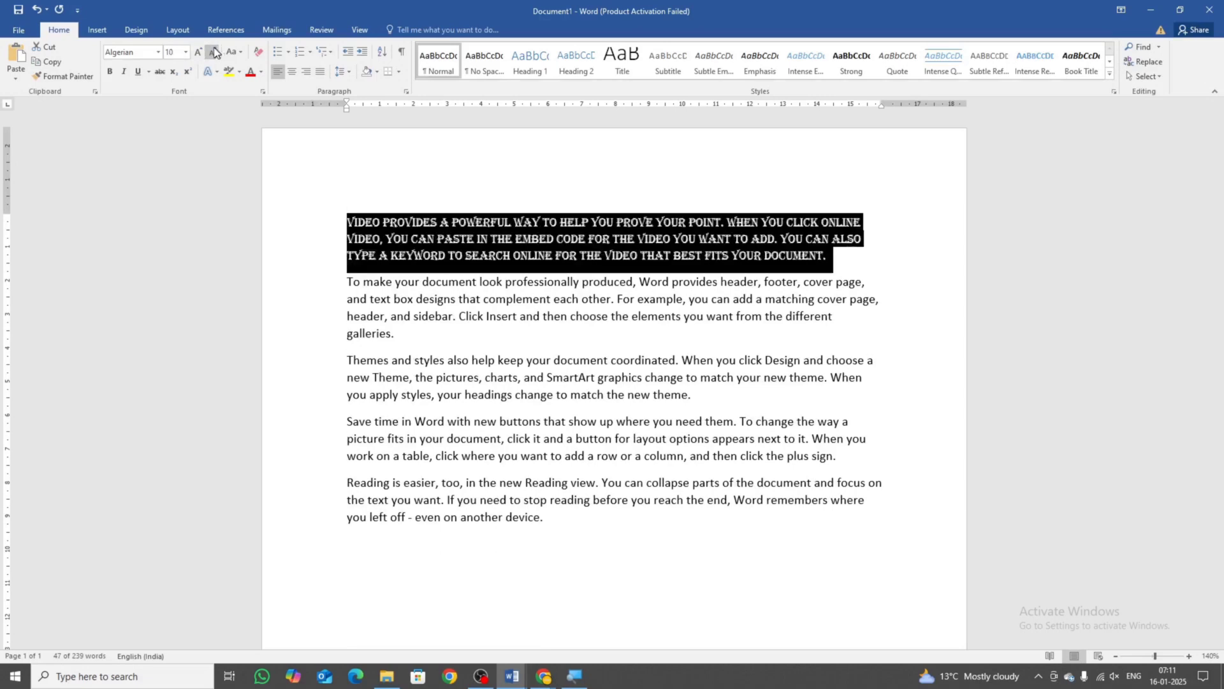
Grow the first paragraph's font size step by step to 20 pt
{"action": "left_click", "coordinate": [197, 52]}
{"action": "left_click", "coordinate": [197, 52]}
{"action": "left_click", "coordinate": [197, 52]}
{"action": "left_click", "coordinate": [197, 52]}
{"action": "left_click", "coordinate": [197, 52]}
{"action": "left_click", "coordinate": [197, 52]}
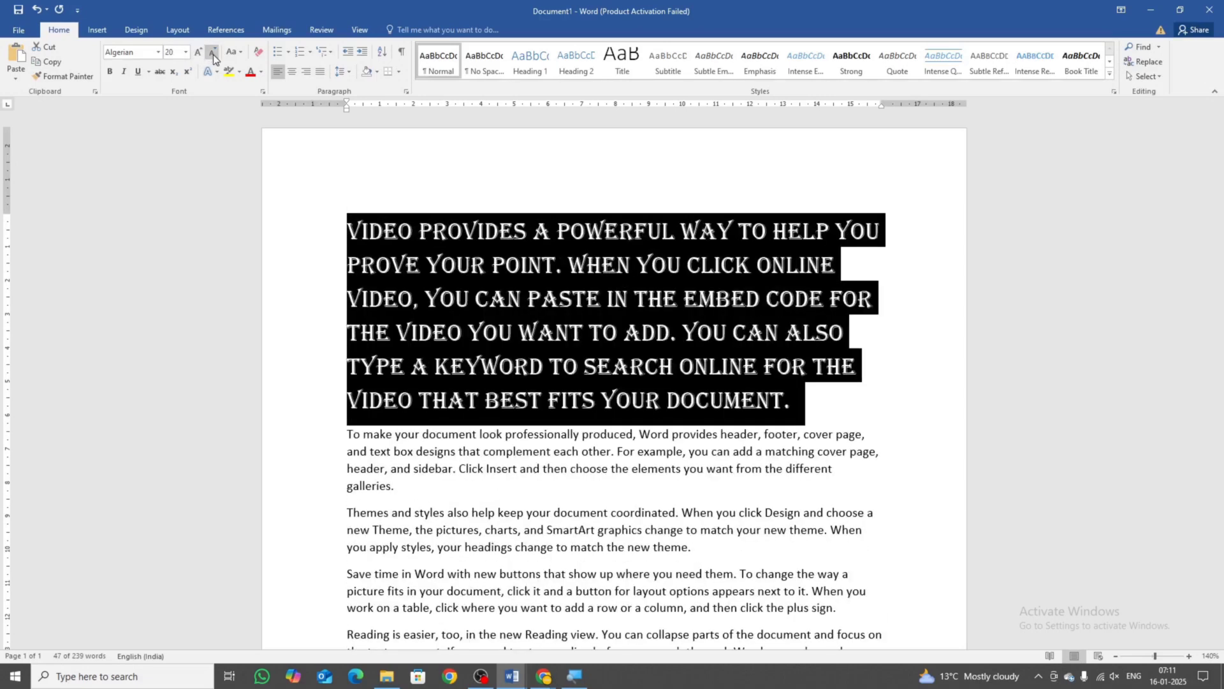
Bring the first paragraph's font size down to 12 pt and set its font to Arial
{"action": "left_click", "coordinate": [212, 52]}
{"action": "left_click", "coordinate": [213, 53]}
{"action": "left_click", "coordinate": [212, 52]}
{"action": "left_click", "coordinate": [213, 52]}
{"action": "left_click", "coordinate": [212, 53]}
{"action": "left_click", "coordinate": [197, 52]}
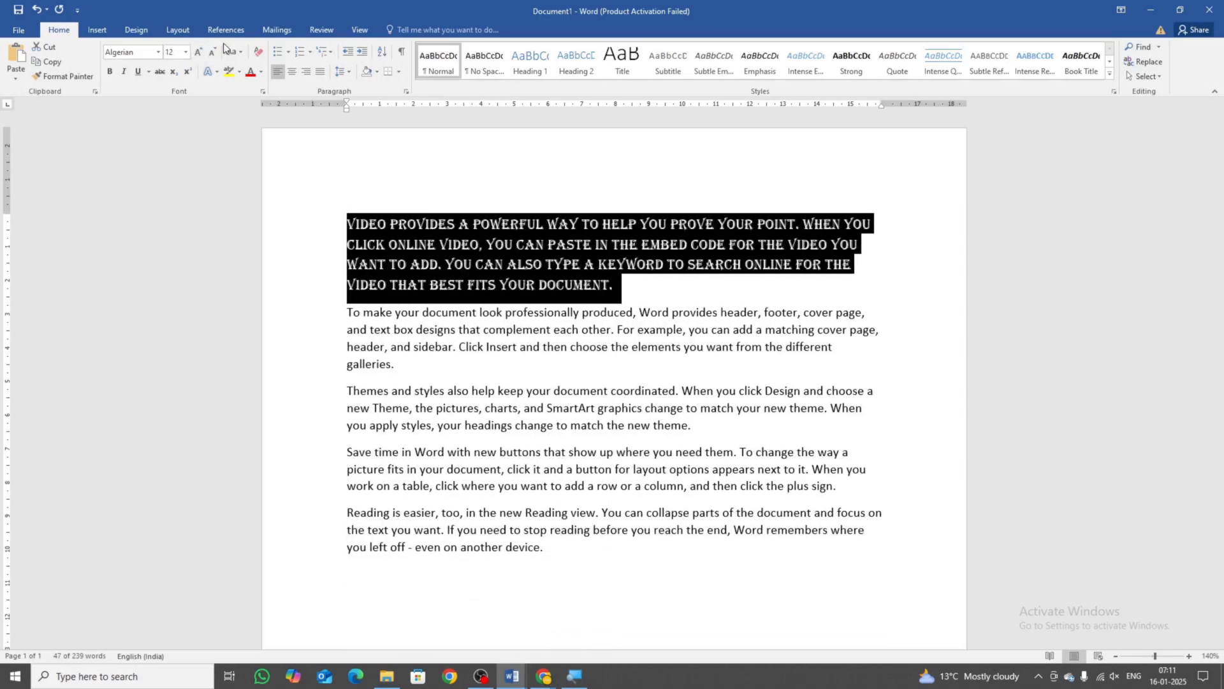
{"action": "left_click", "coordinate": [159, 56]}
{"action": "left_click", "coordinate": [153, 174]}
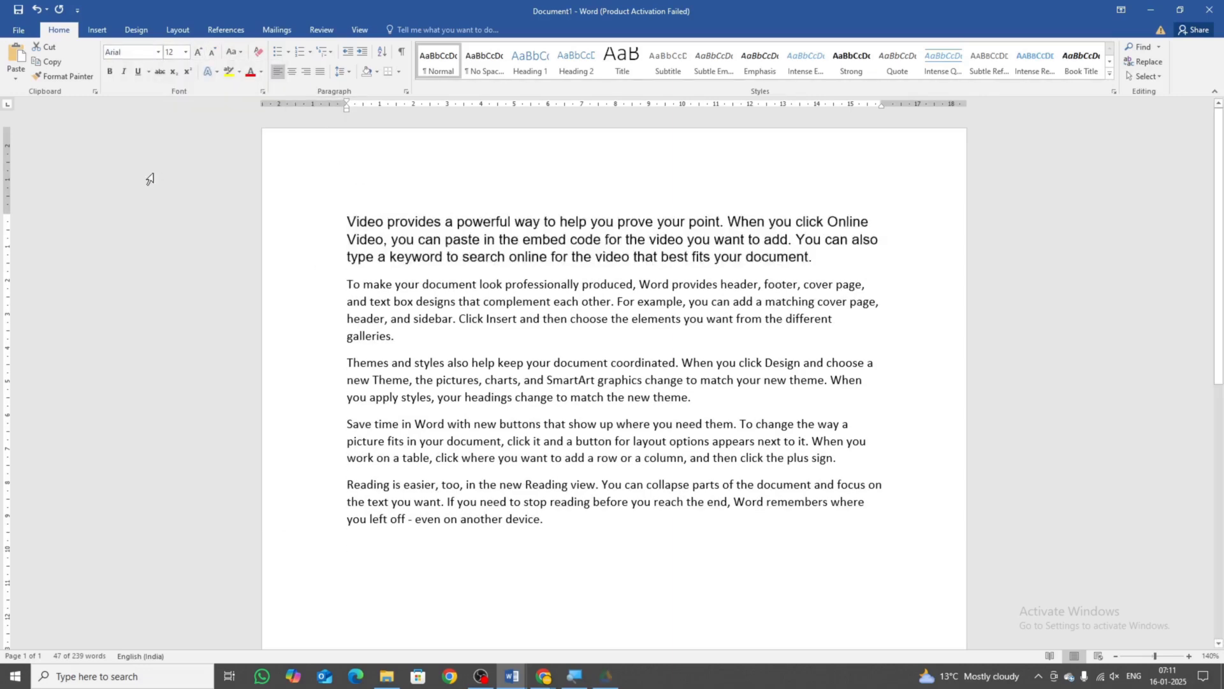
{"action": "left_click", "coordinate": [243, 52]}
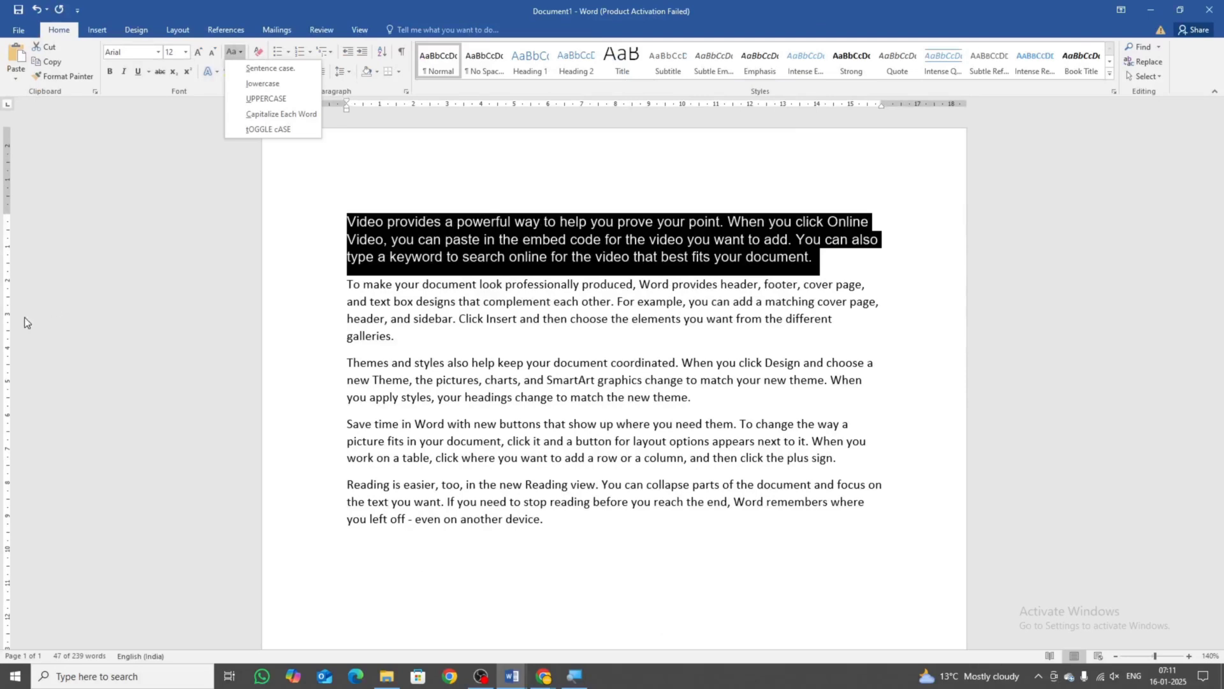
{"action": "left_click", "coordinate": [553, 520]}
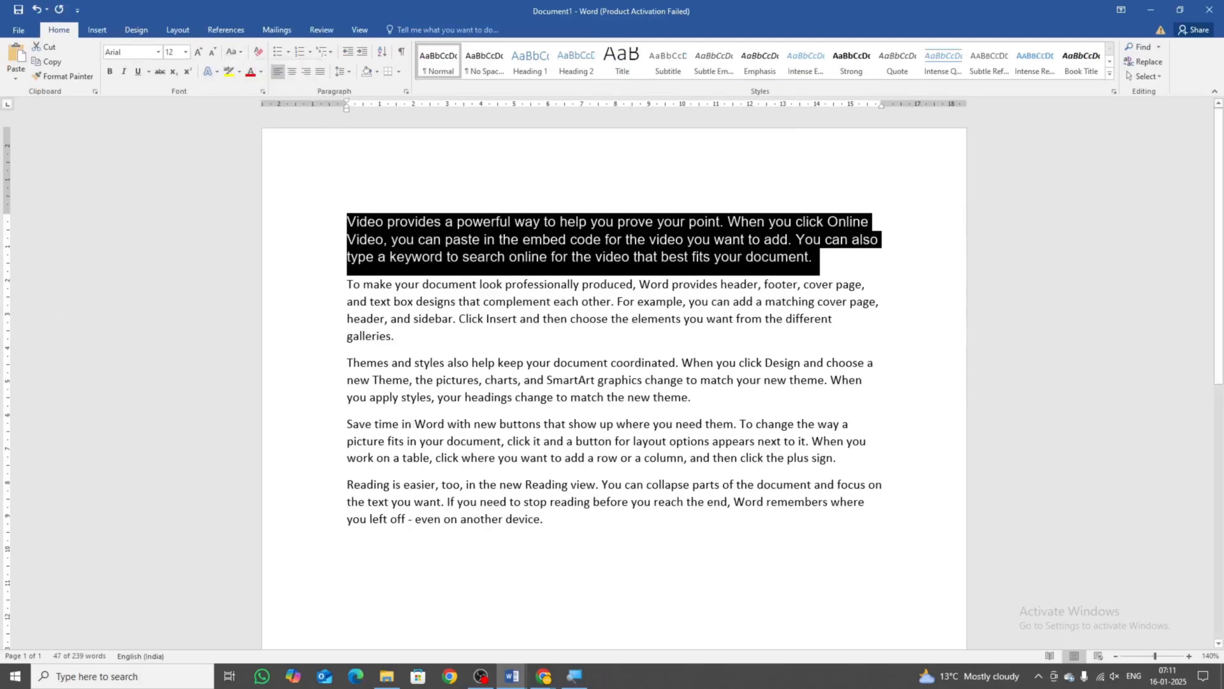
{"action": "left_click", "coordinate": [413, 228]}
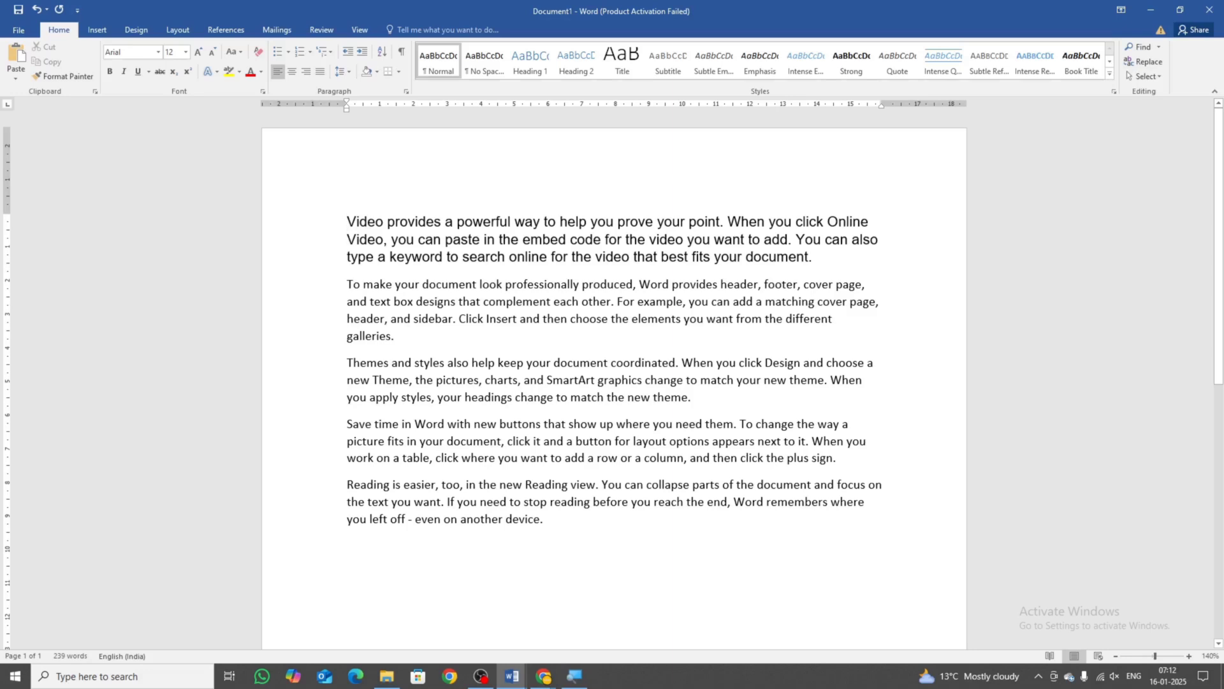
Change the case of the first two paragraphs to lowercase
{"action": "left_click_drag", "start_coordinate": [347, 222], "coordinate": [815, 333]}
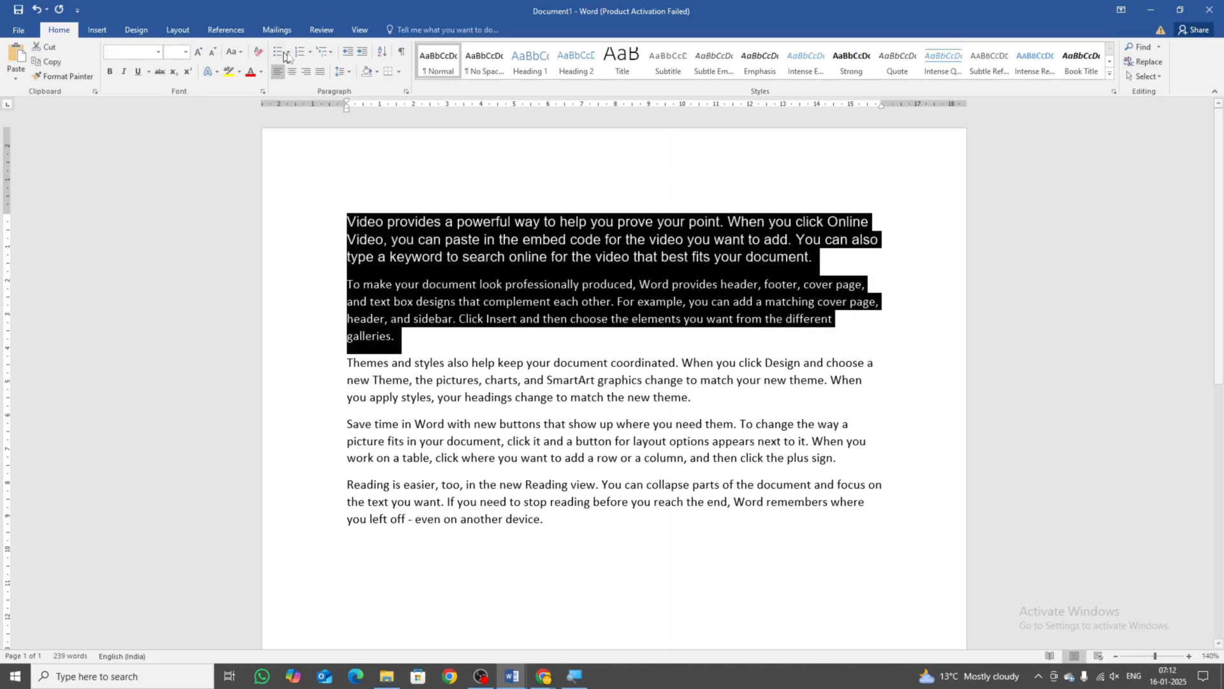
{"action": "left_click", "coordinate": [241, 53]}
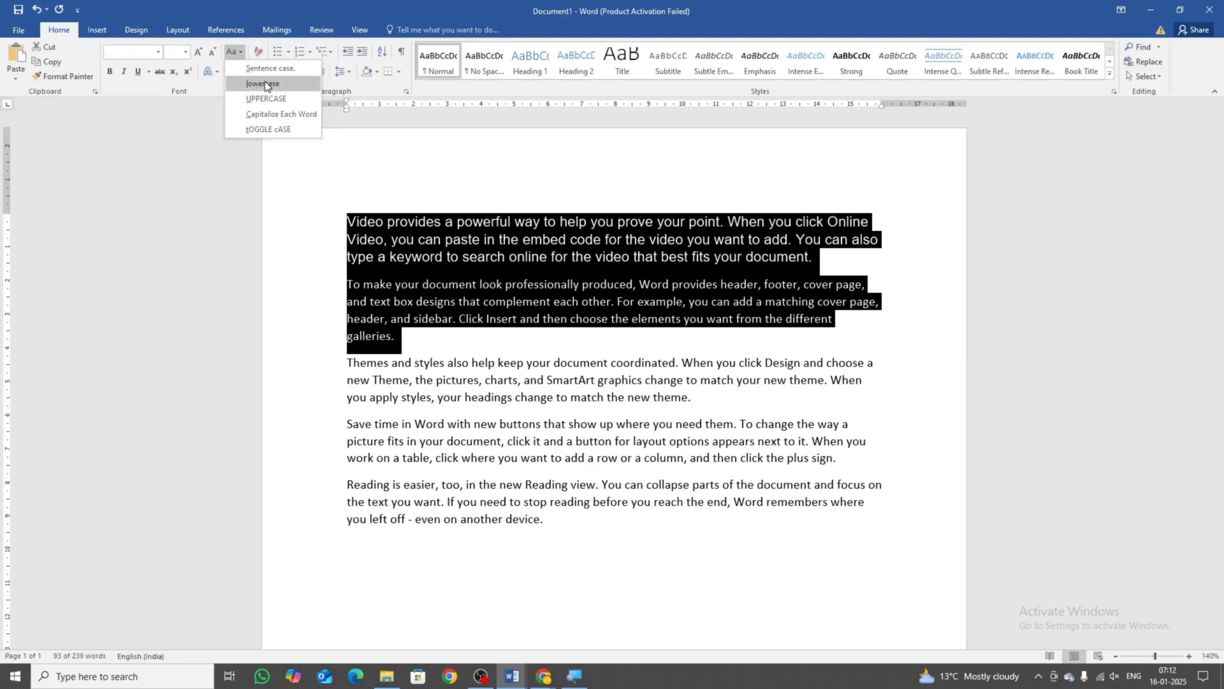
{"action": "left_click", "coordinate": [290, 81]}
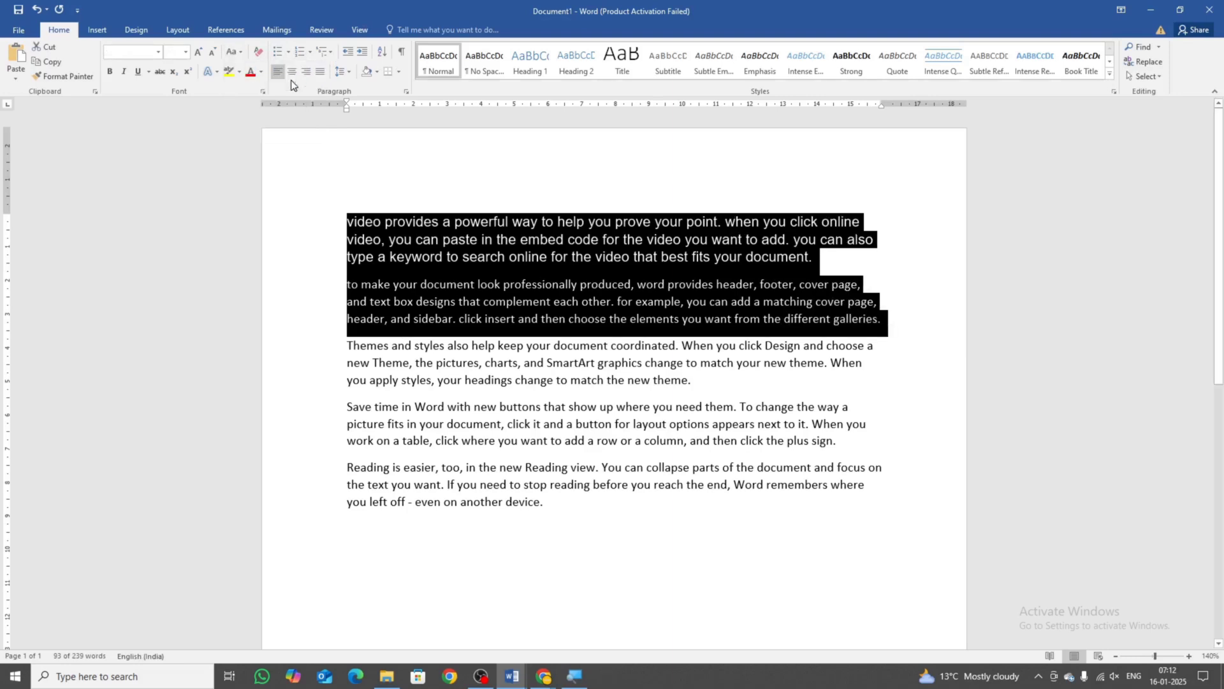
Convert the first two paragraphs to UPPERCASE and clear the selection
{"action": "left_click", "coordinate": [232, 53]}
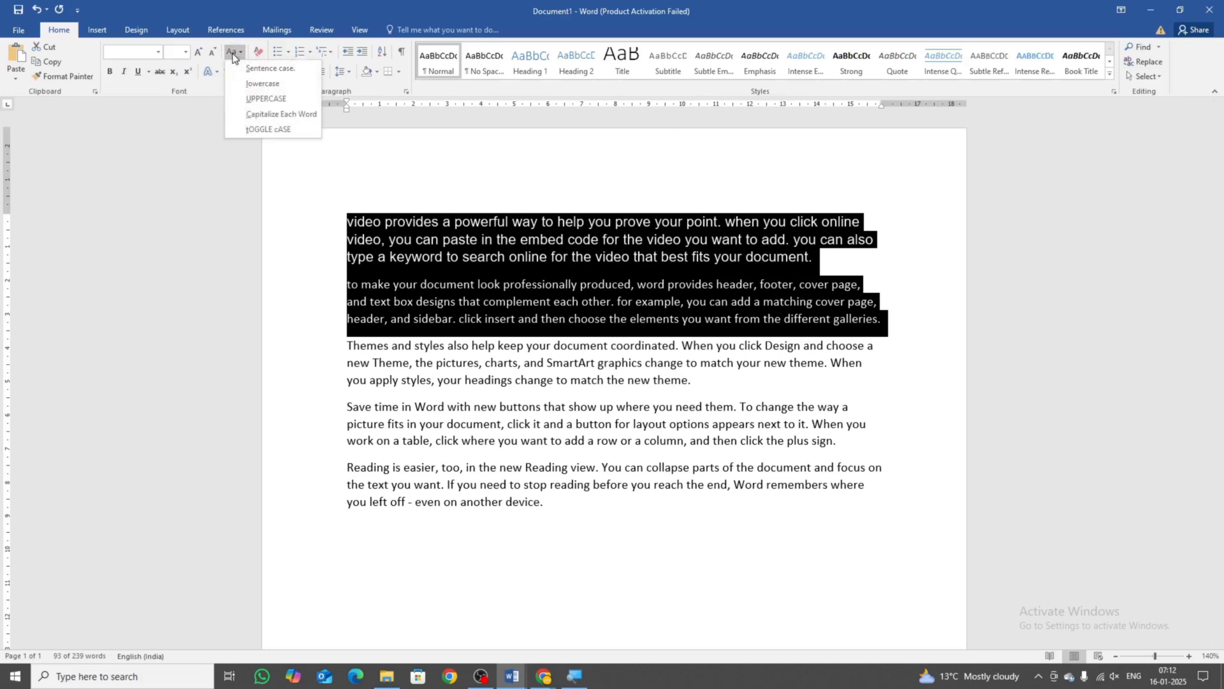
{"action": "left_click", "coordinate": [288, 98]}
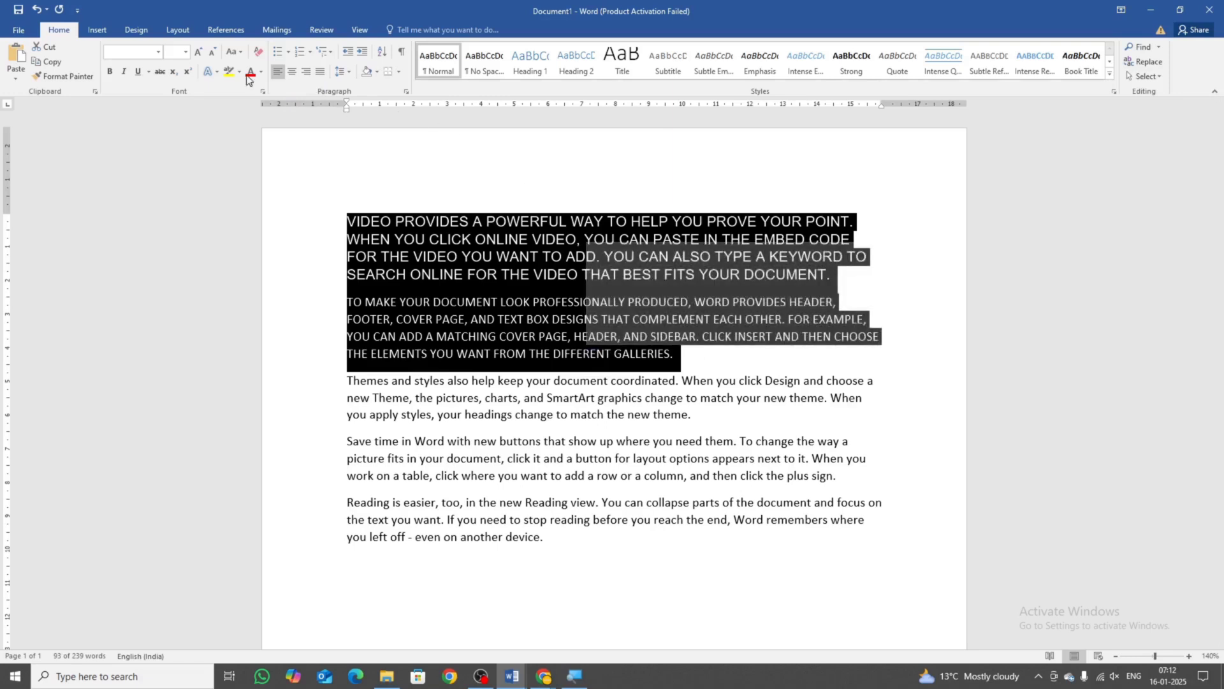
{"action": "left_click", "coordinate": [237, 57]}
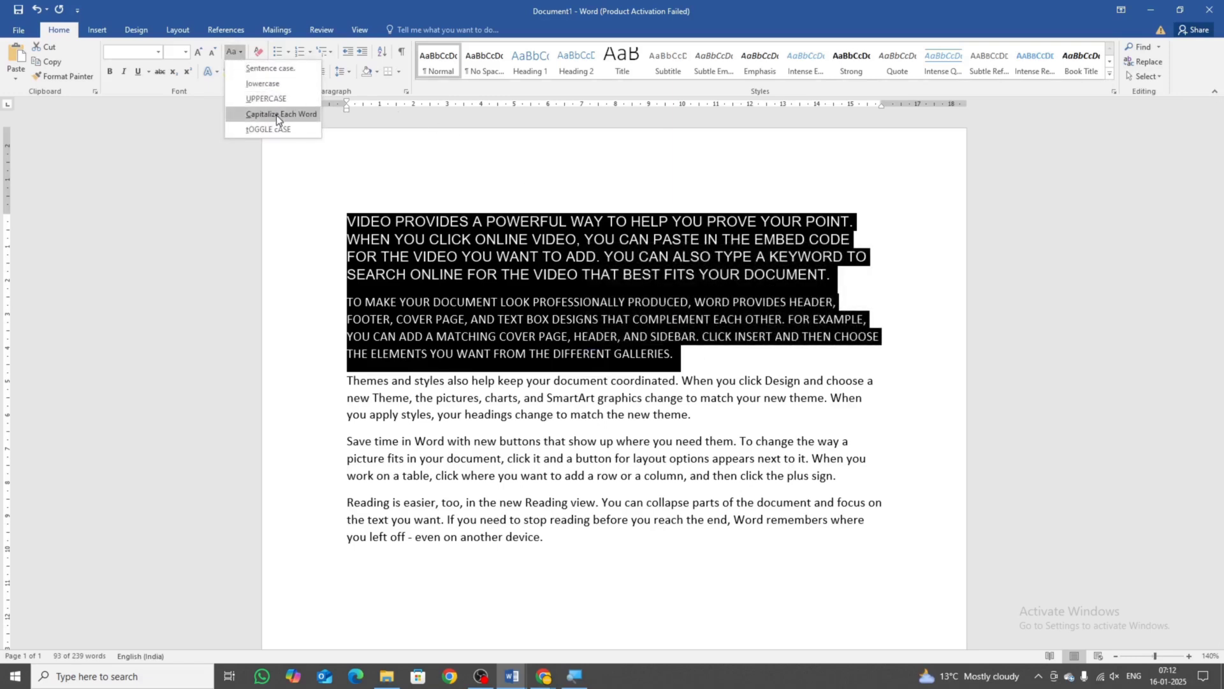
{"action": "left_click", "coordinate": [614, 270]}
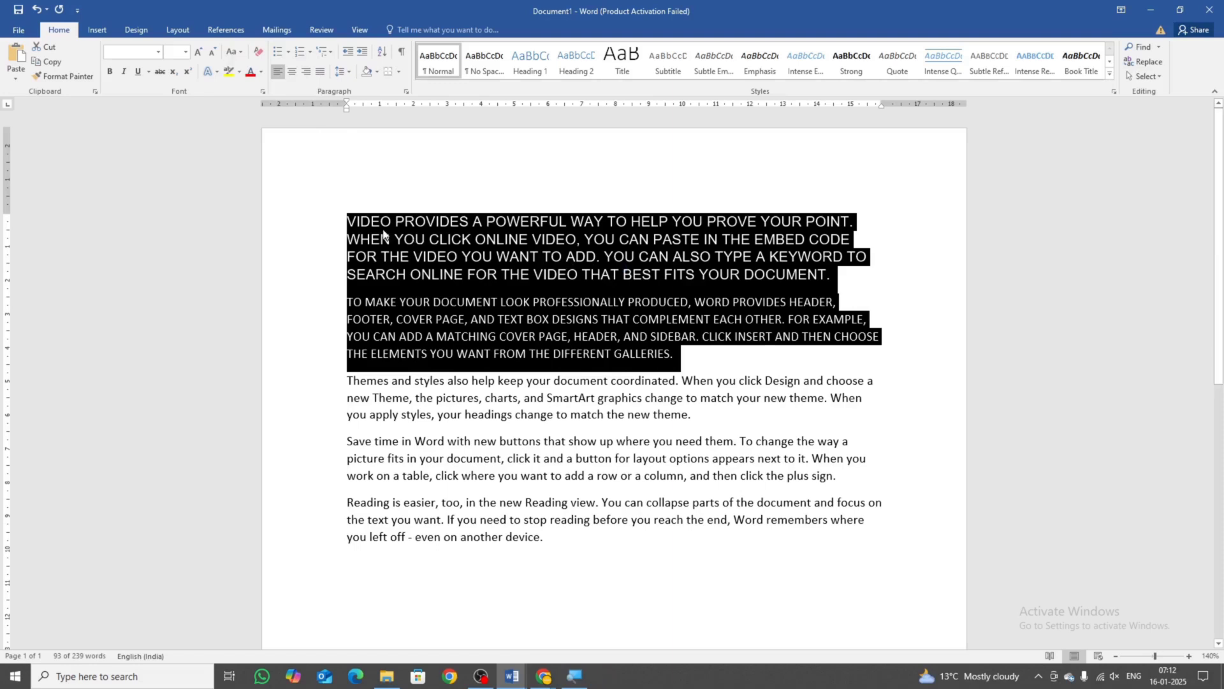
{"action": "mouse_move", "coordinate": [472, 233]}
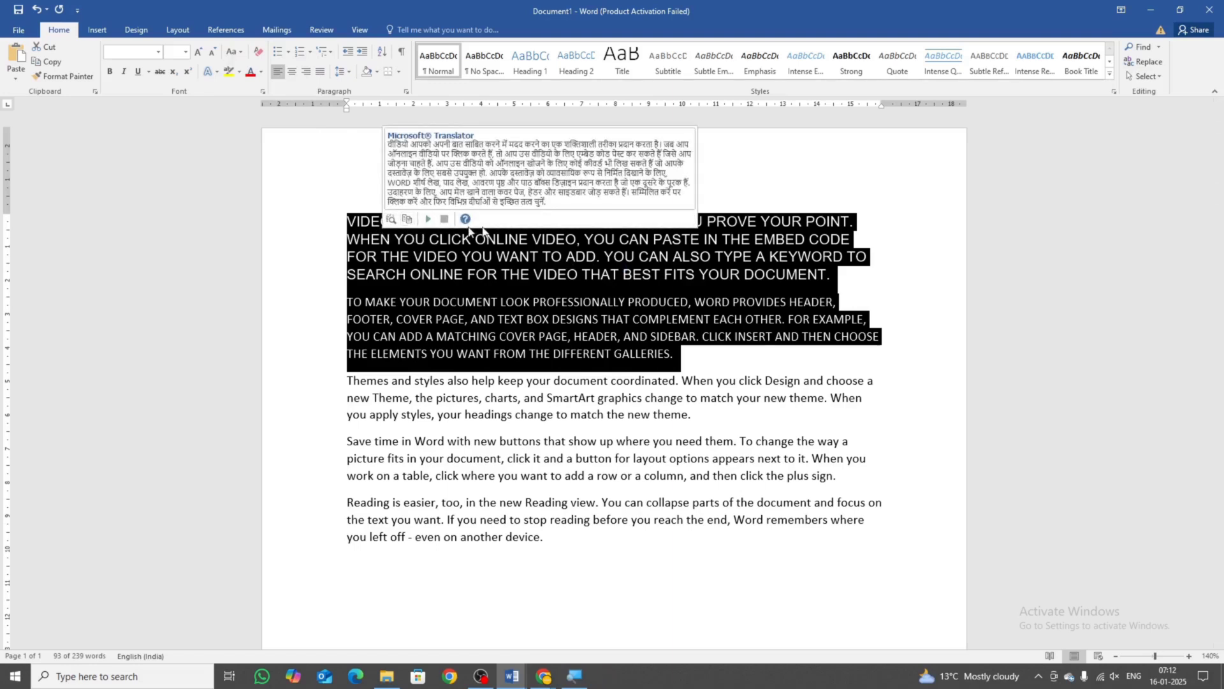
{"action": "left_click", "coordinate": [755, 266]}
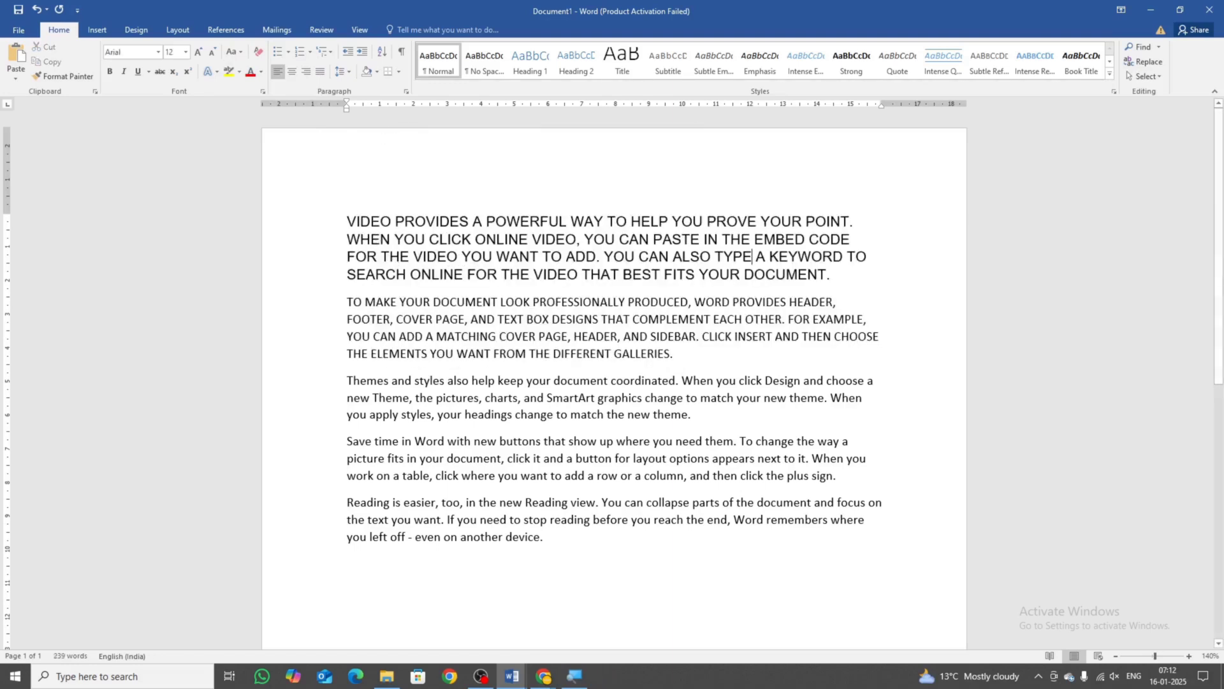
{"action": "left_click_drag", "start_coordinate": [357, 217], "coordinate": [391, 221]}
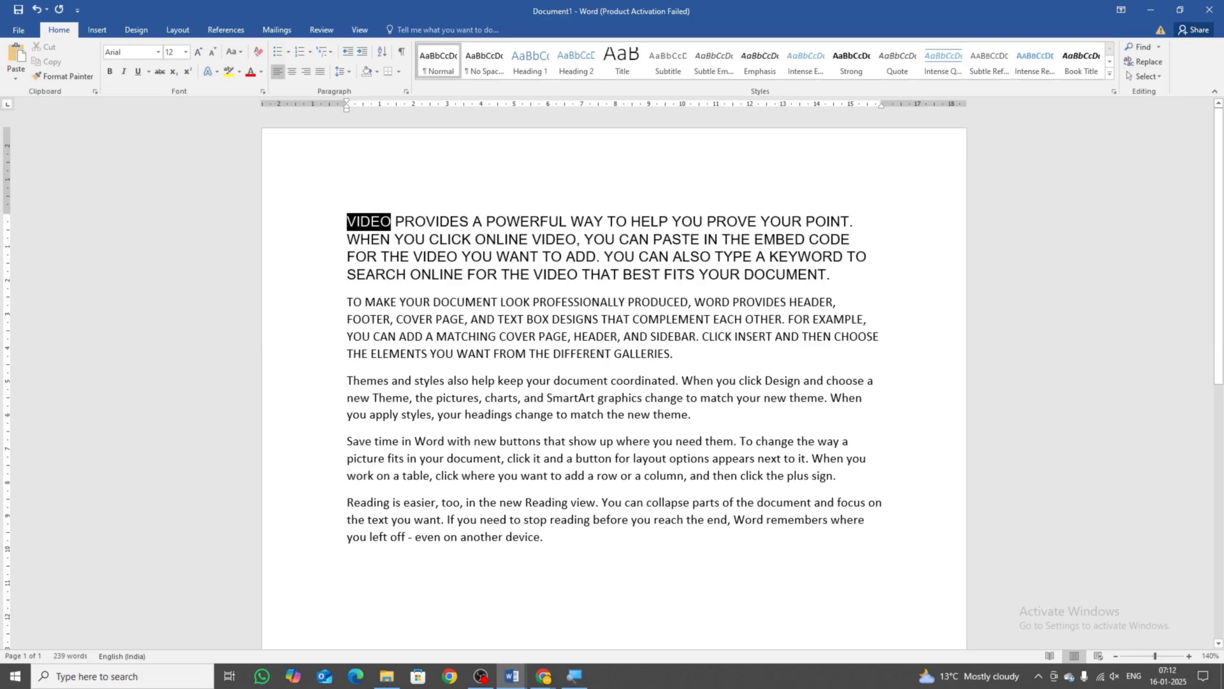
{"action": "left_click", "coordinate": [395, 222]}
{"action": "left_click_drag", "start_coordinate": [396, 222], "coordinate": [475, 221]}
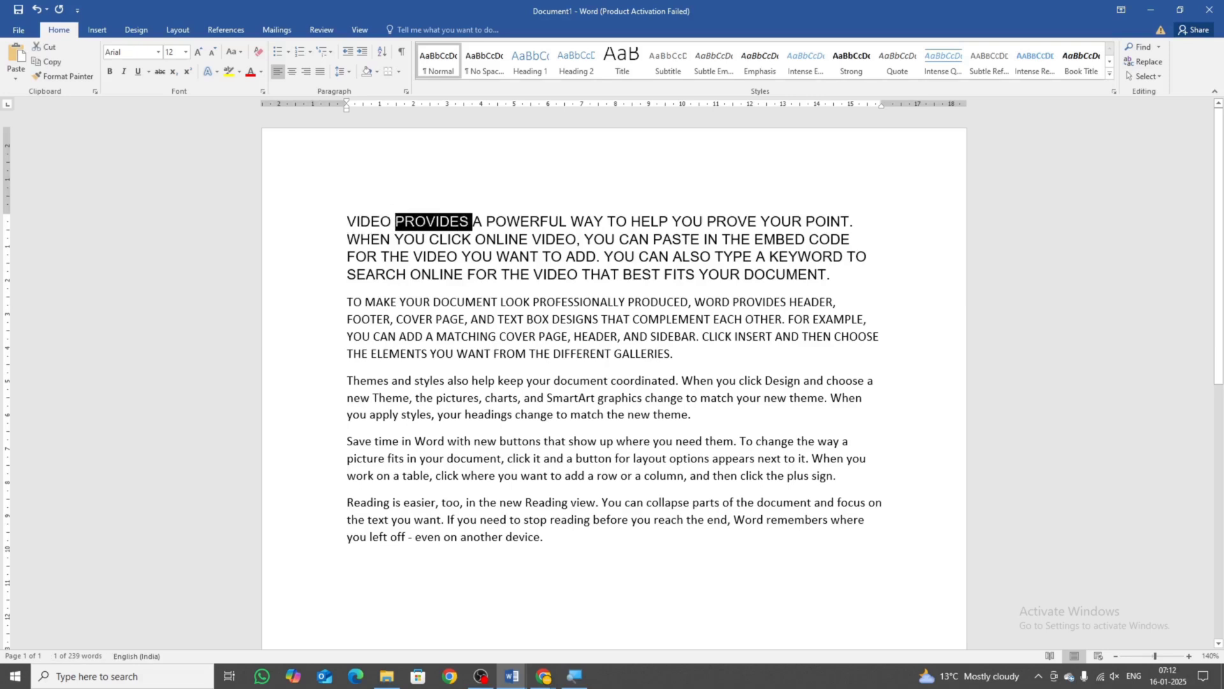
{"action": "left_click", "coordinate": [852, 276]}
Change the first paragraph's case to Capitalize Each Word
{"action": "triple_click", "coordinate": [643, 262]}
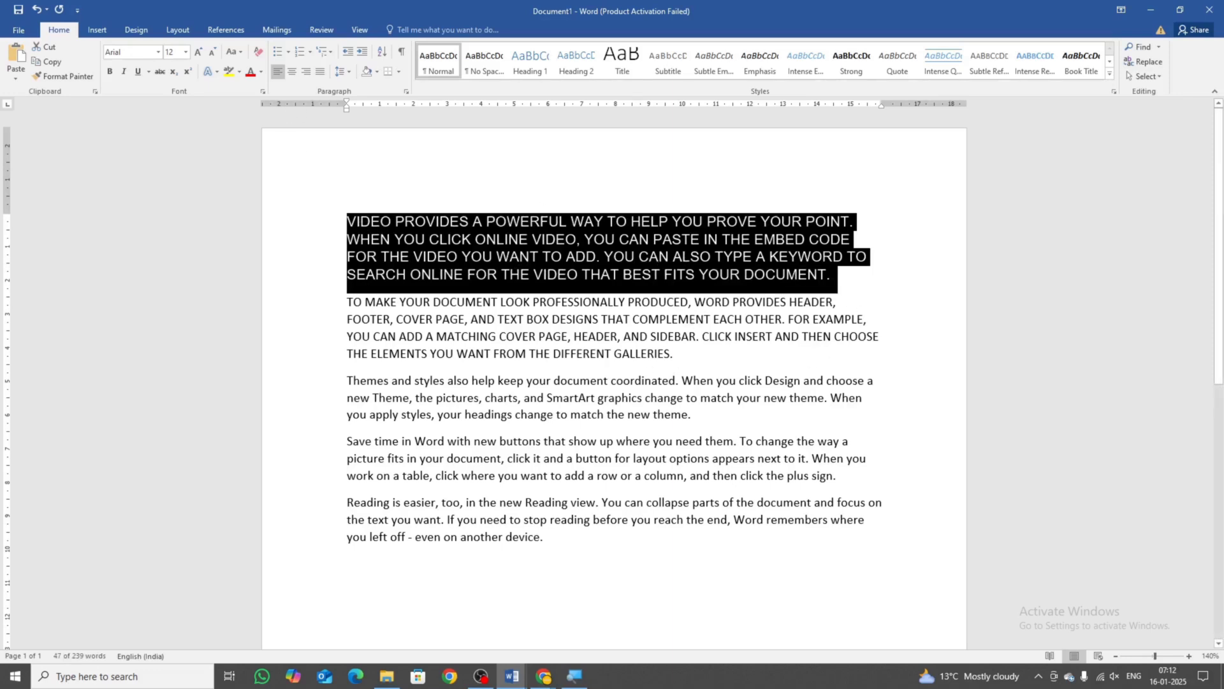
{"action": "left_click", "coordinate": [241, 51]}
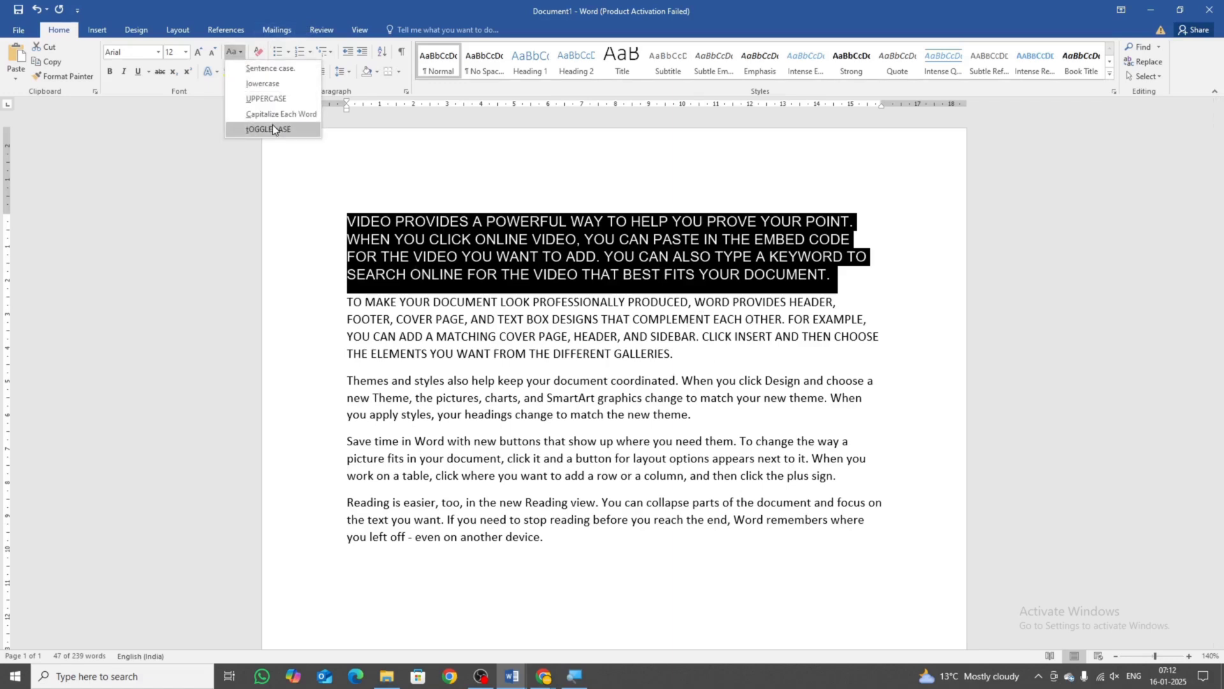
{"action": "left_click", "coordinate": [276, 116]}
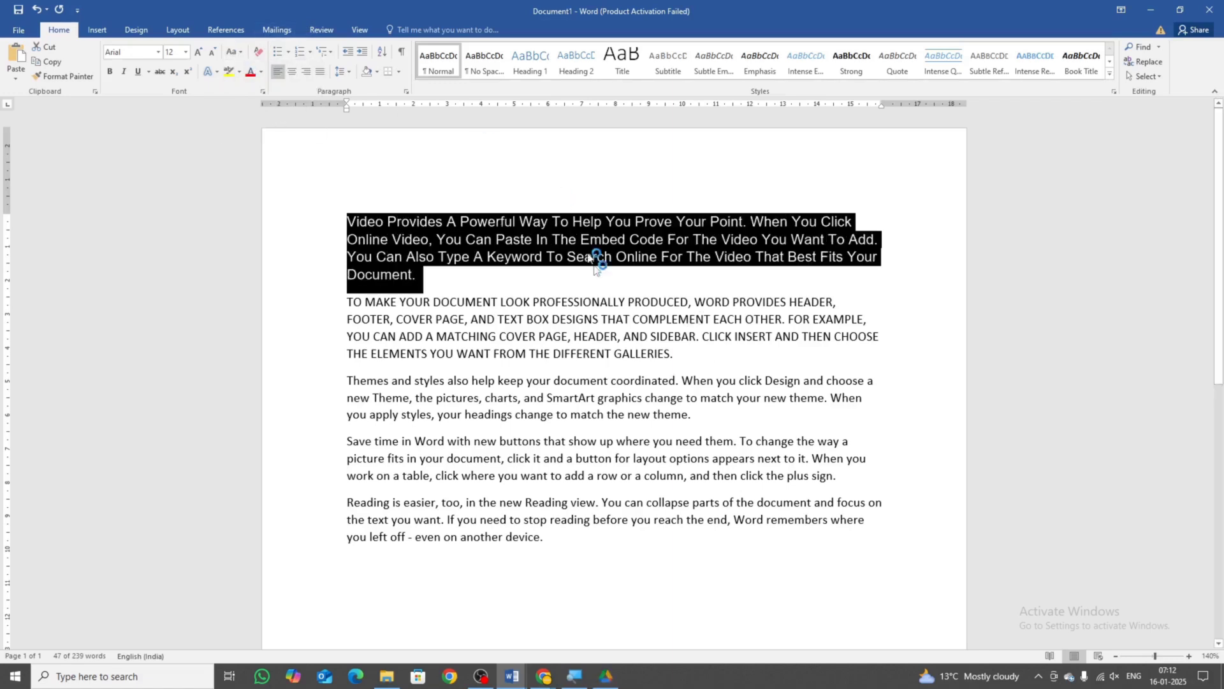
{"action": "left_click", "coordinate": [462, 284]}
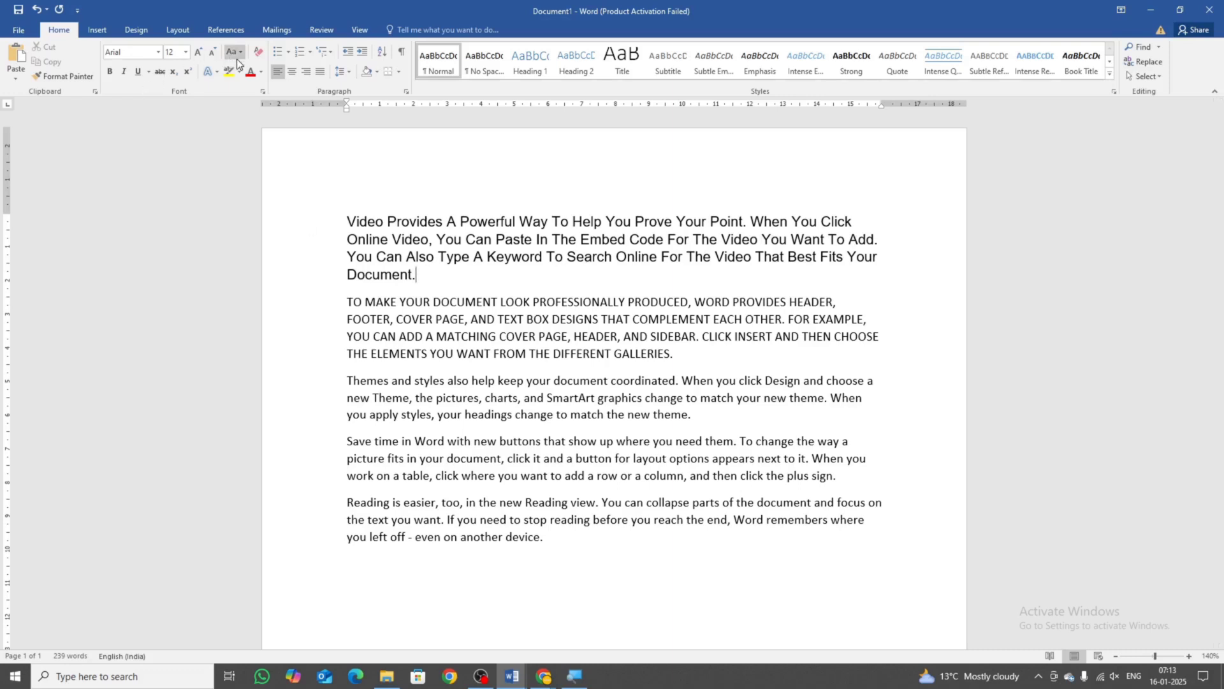
Apply tOGGLE cASE to the whole first paragraph and clear the selection
{"action": "triple_click", "coordinate": [350, 219]}
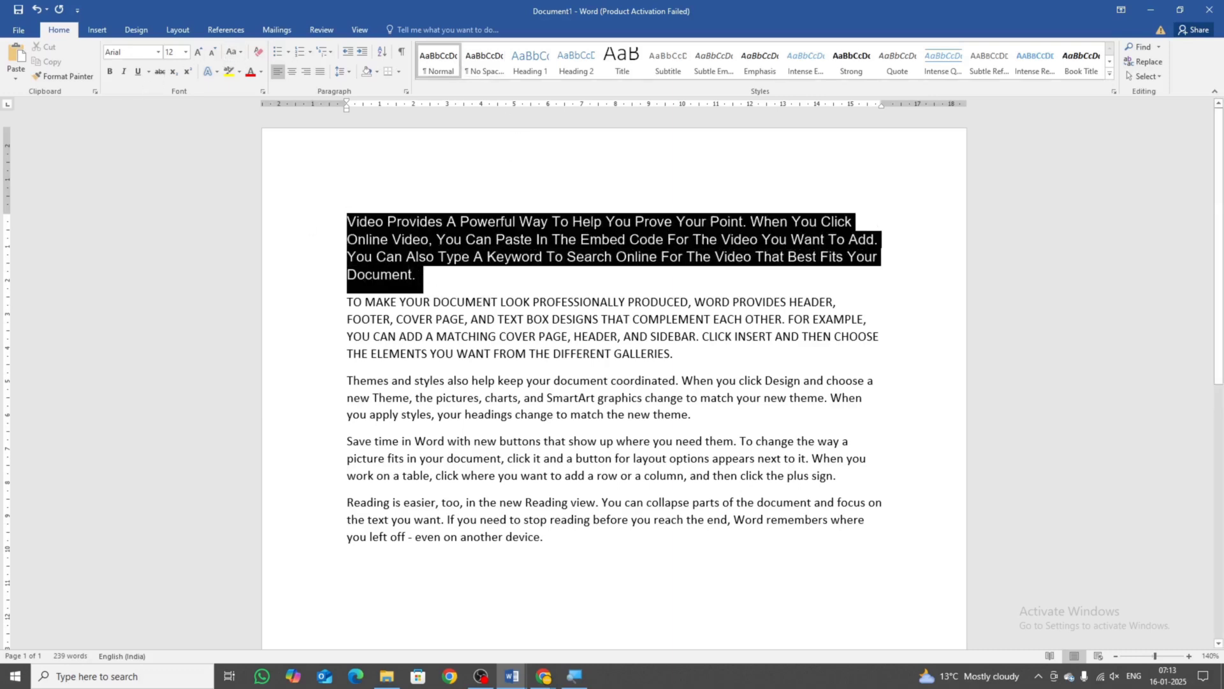
{"action": "left_click", "coordinate": [236, 57]}
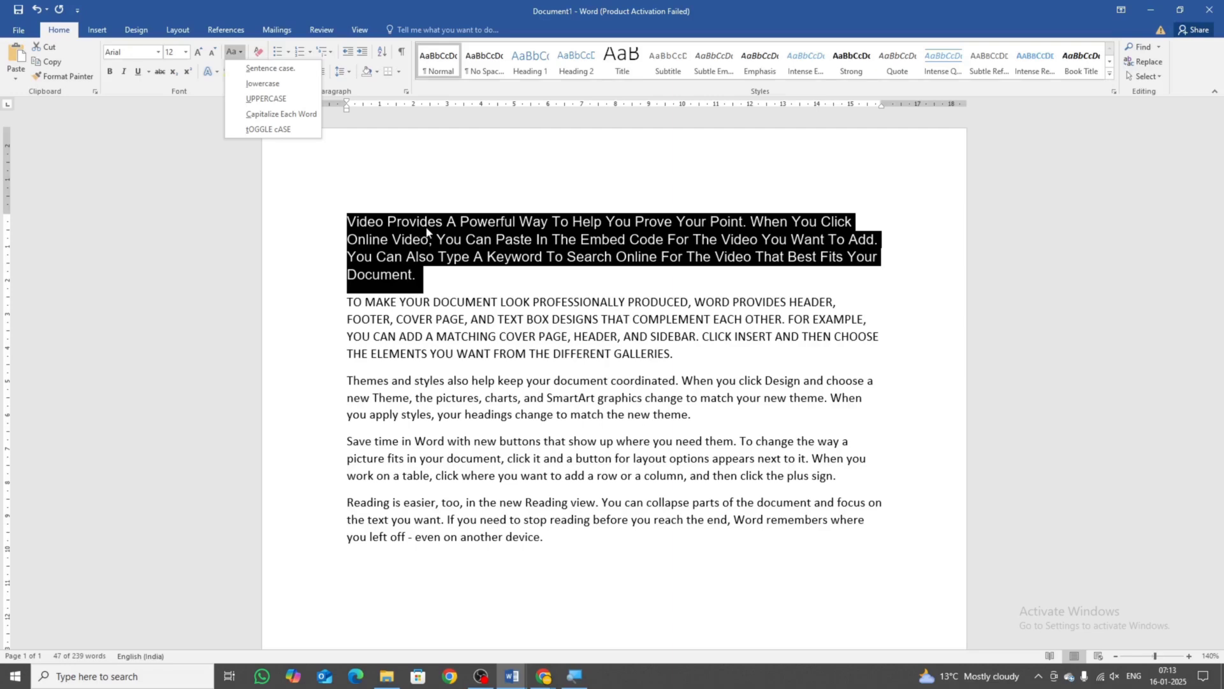
{"action": "left_click", "coordinate": [279, 129]}
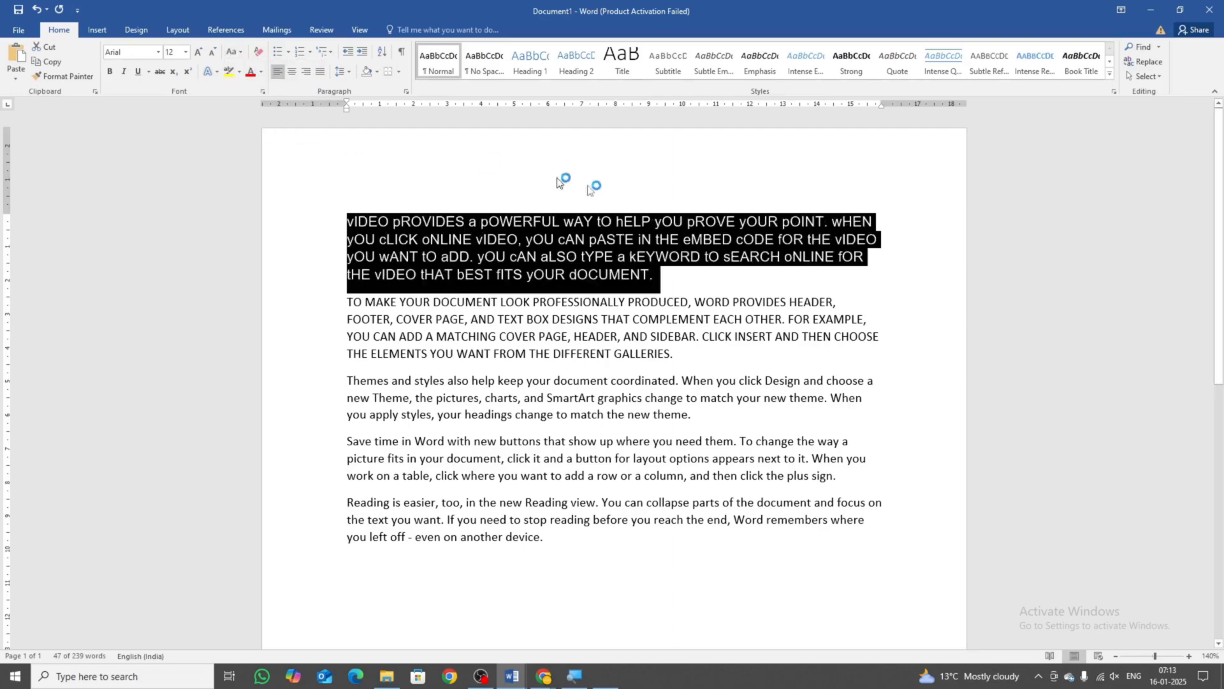
{"action": "left_click", "coordinate": [553, 353]}
Make the third paragraph, starting "Themes and styles", bold and clear the selection
{"action": "scroll", "coordinate": [376, 209], "scroll_direction": "up", "scroll_amount": 5}
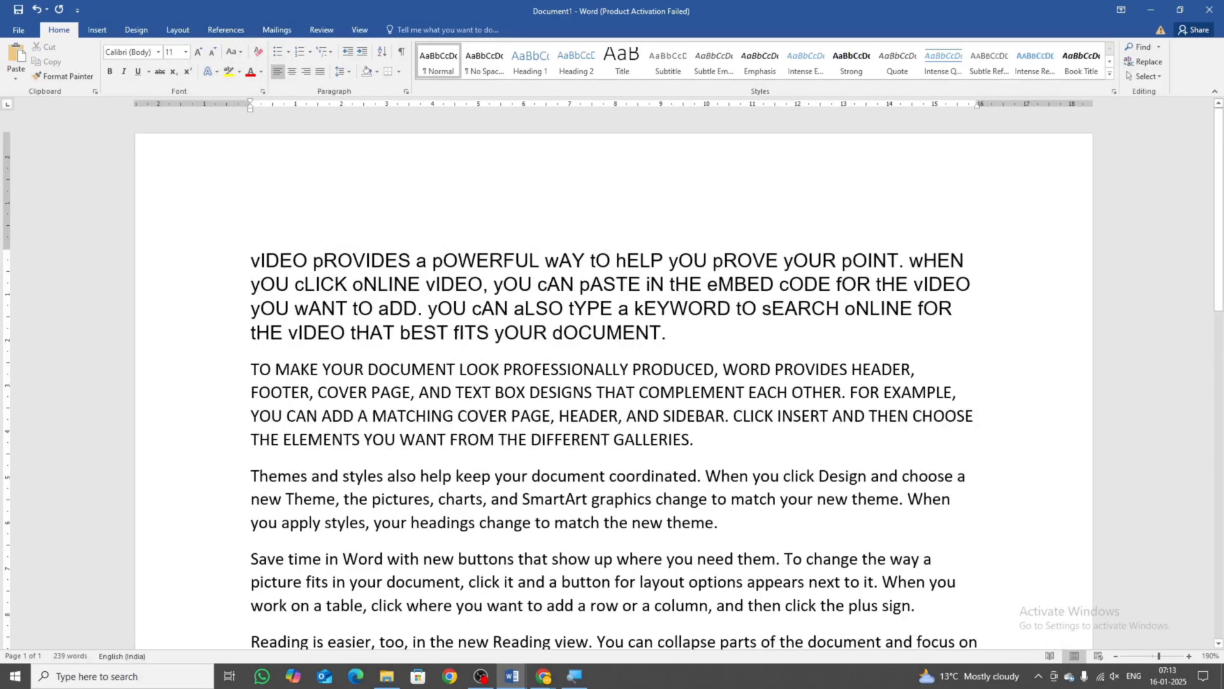
{"action": "left_click_drag", "start_coordinate": [668, 332], "coordinate": [255, 260]}
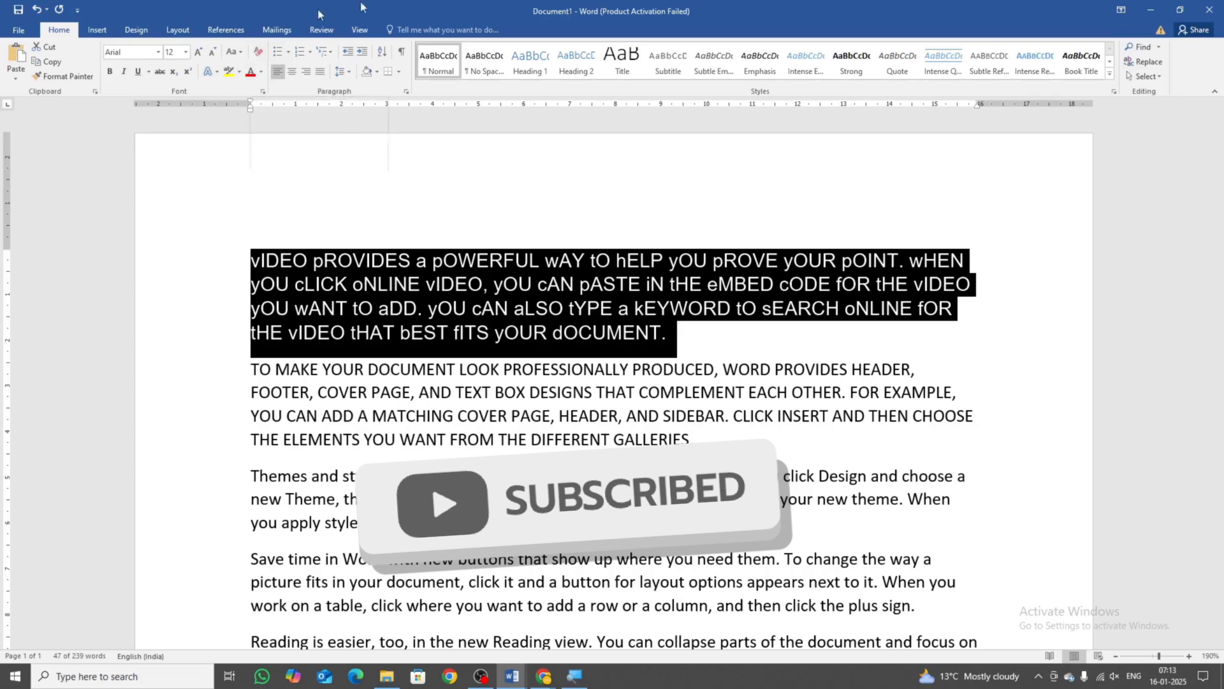
{"action": "left_click", "coordinate": [387, 475]}
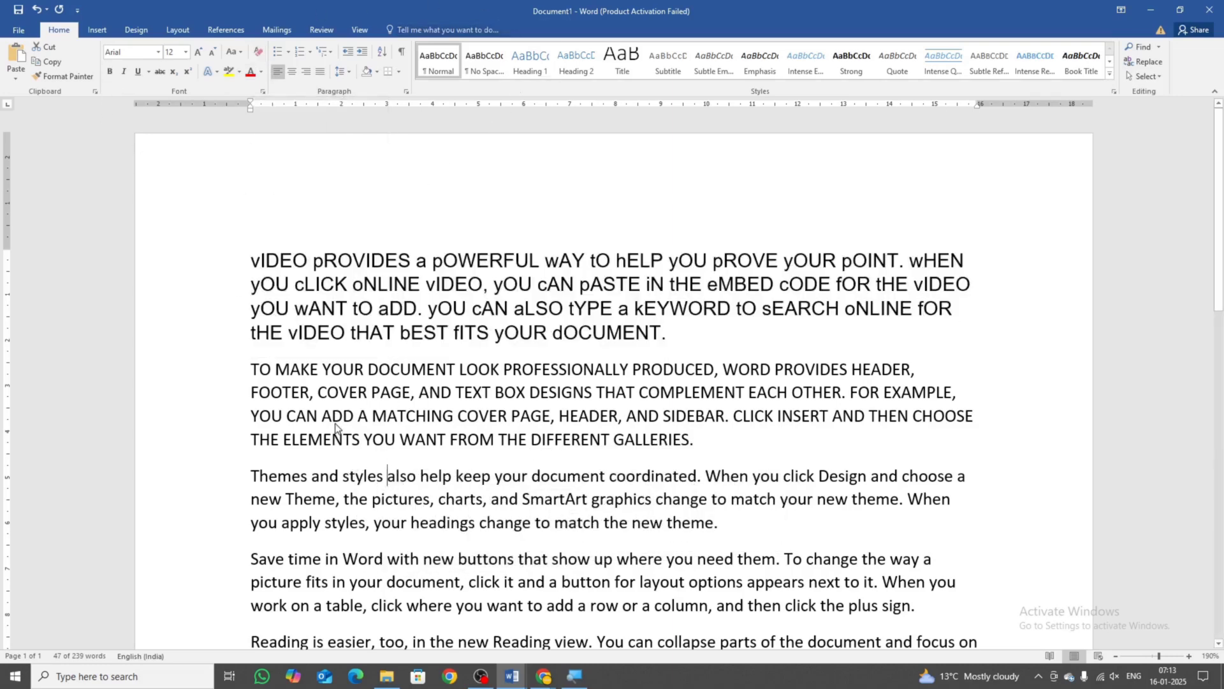
{"action": "scroll", "coordinate": [156, 335], "scroll_direction": "down", "scroll_amount": 3}
{"action": "left_click_drag", "start_coordinate": [250, 361], "coordinate": [713, 410]}
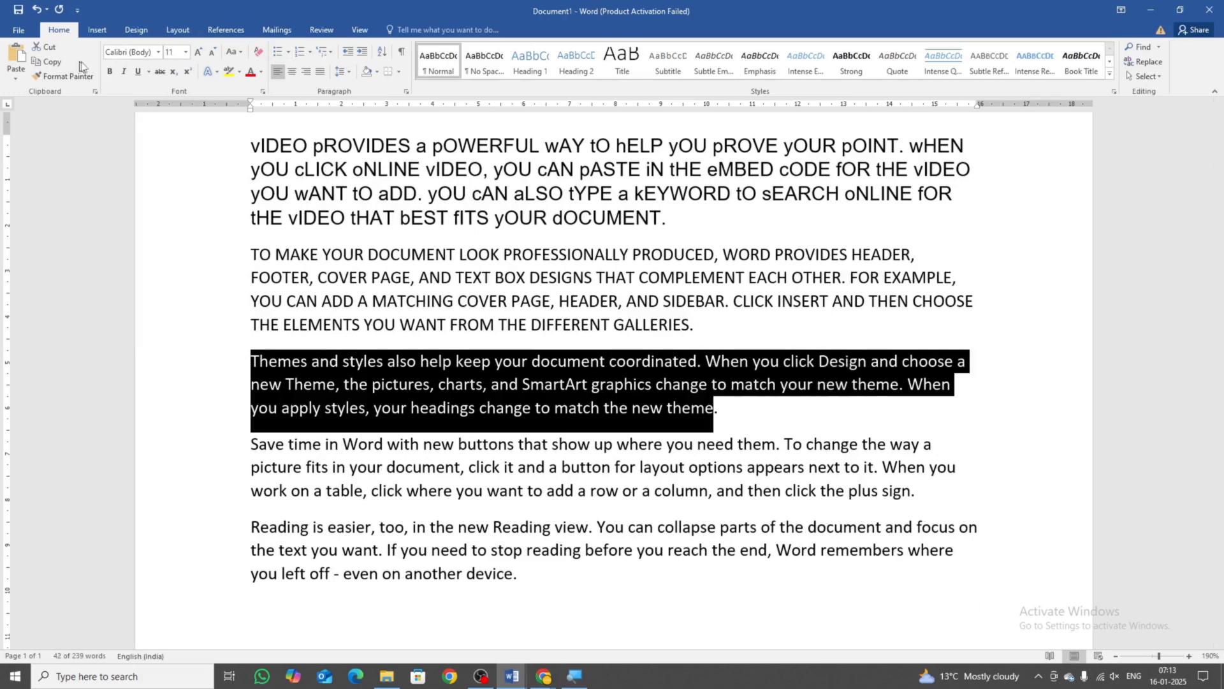
{"action": "left_click", "coordinate": [108, 72]}
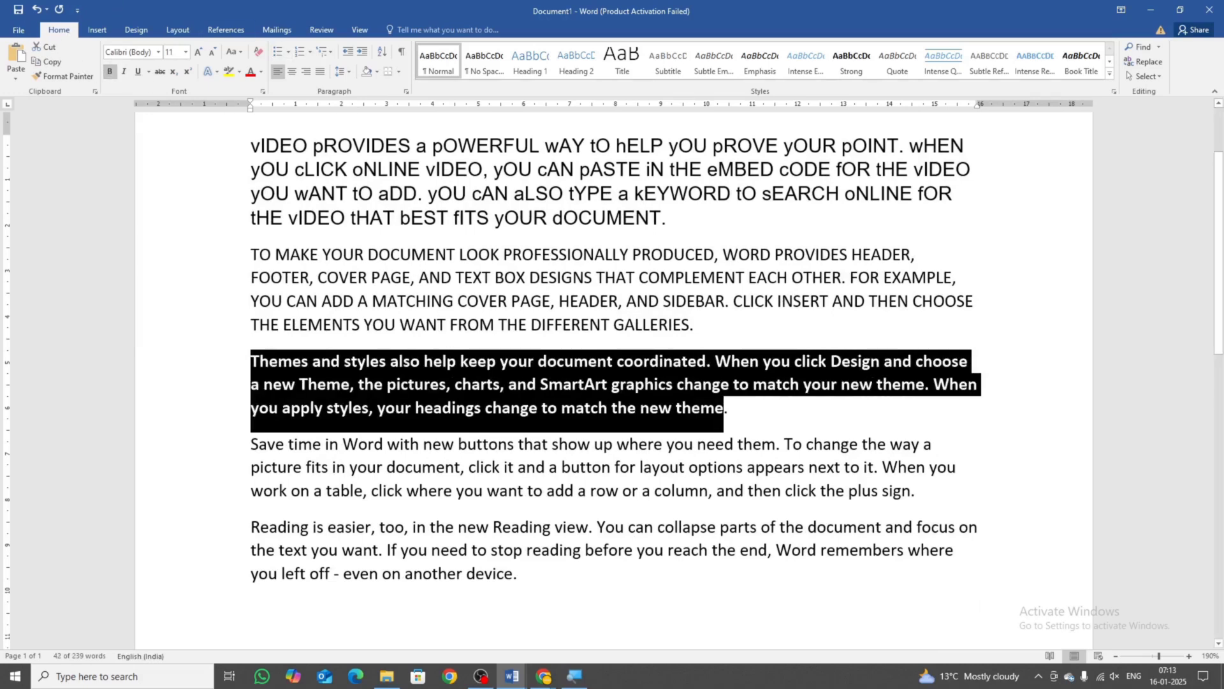
{"action": "left_click", "coordinate": [451, 383]}
Italicize and underline the whole third paragraph, starting "Themes and styles"
{"action": "left_click_drag", "start_coordinate": [730, 408], "coordinate": [253, 360]}
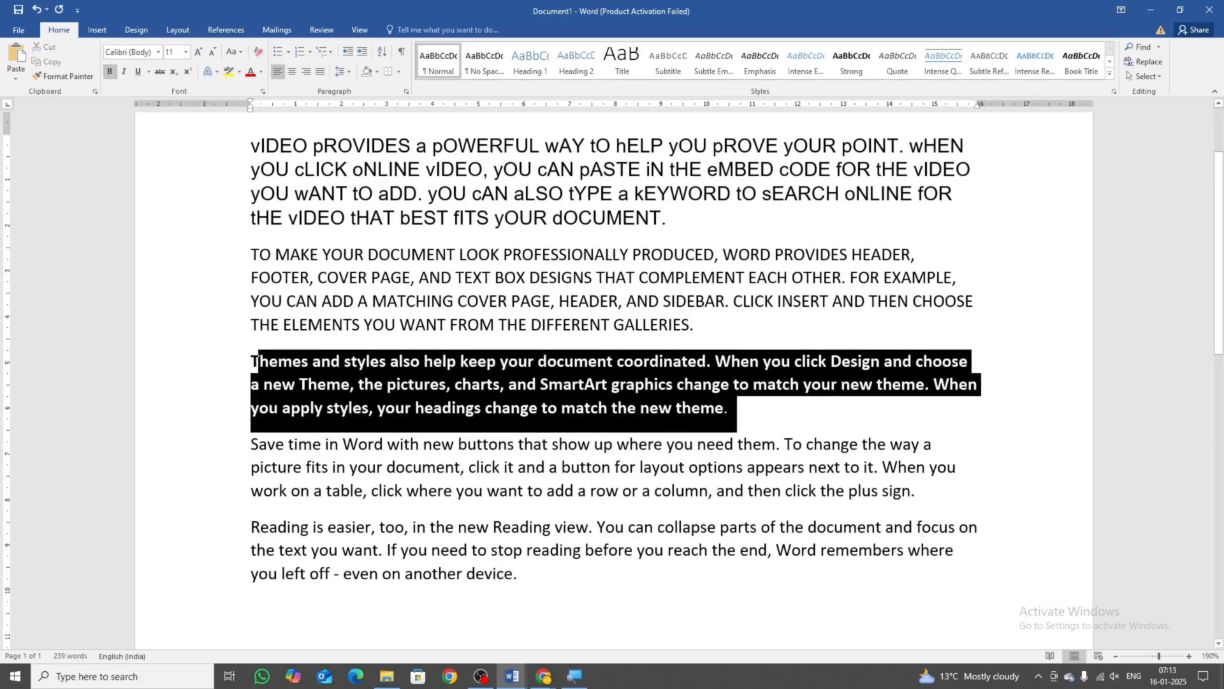
{"action": "left_click", "coordinate": [125, 71]}
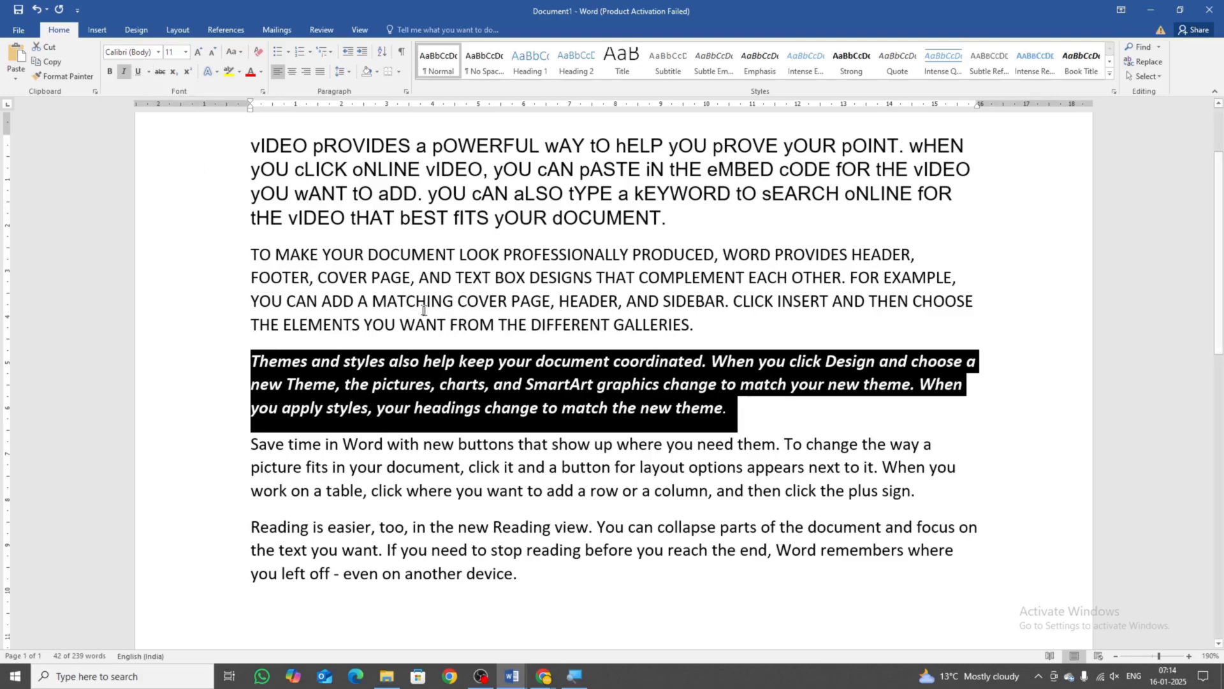
{"action": "key", "text": "Right"}
{"action": "triple_click", "coordinate": [308, 375]}
{"action": "left_click", "coordinate": [139, 72]}
{"action": "key", "text": "Right"}
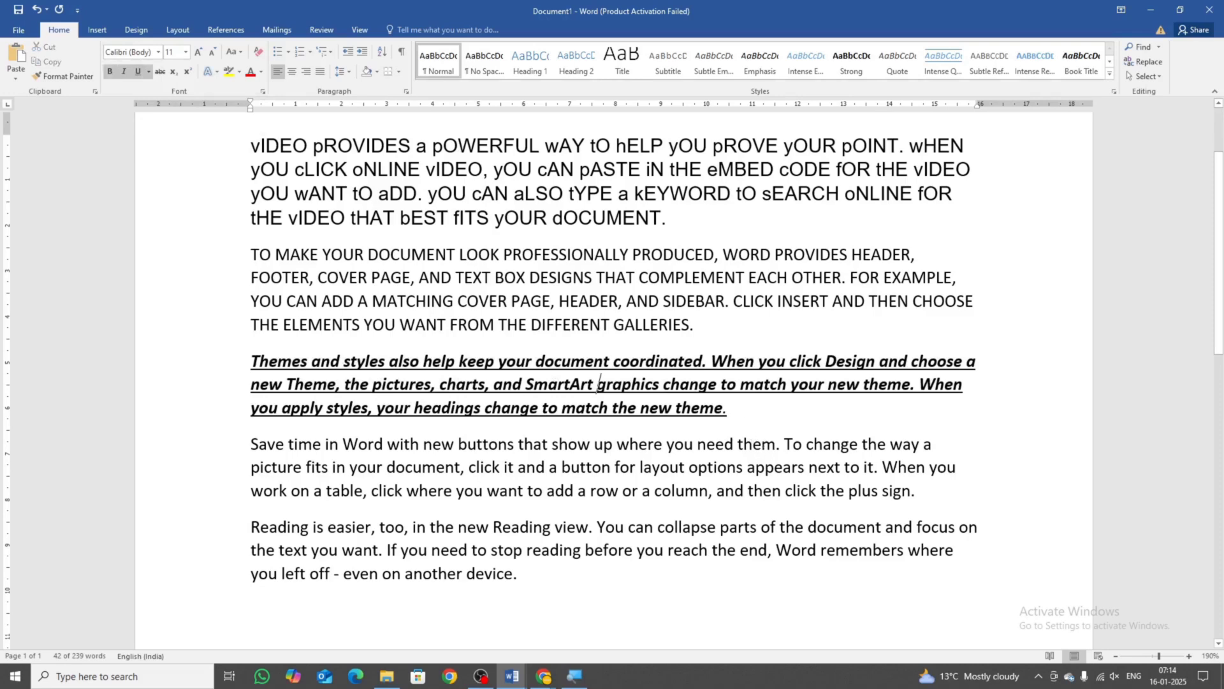
Set the underline color of the third paragraph to red and clear the selection
{"action": "triple_click", "coordinate": [695, 408]}
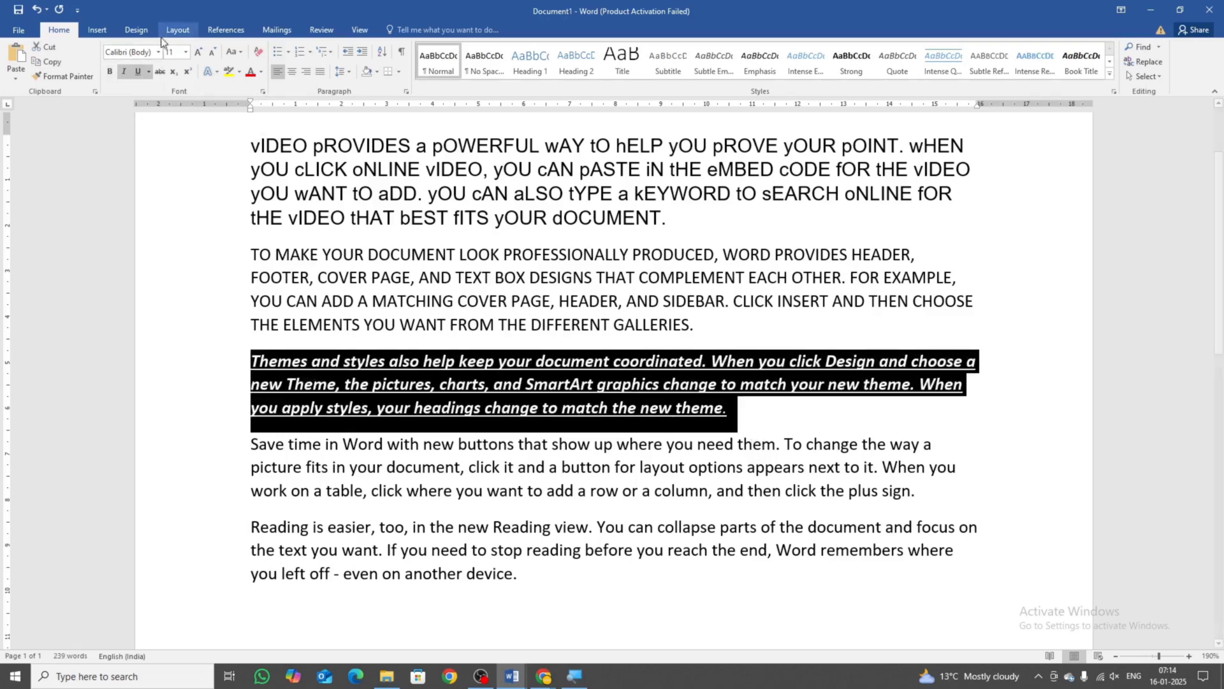
{"action": "left_click", "coordinate": [148, 71]}
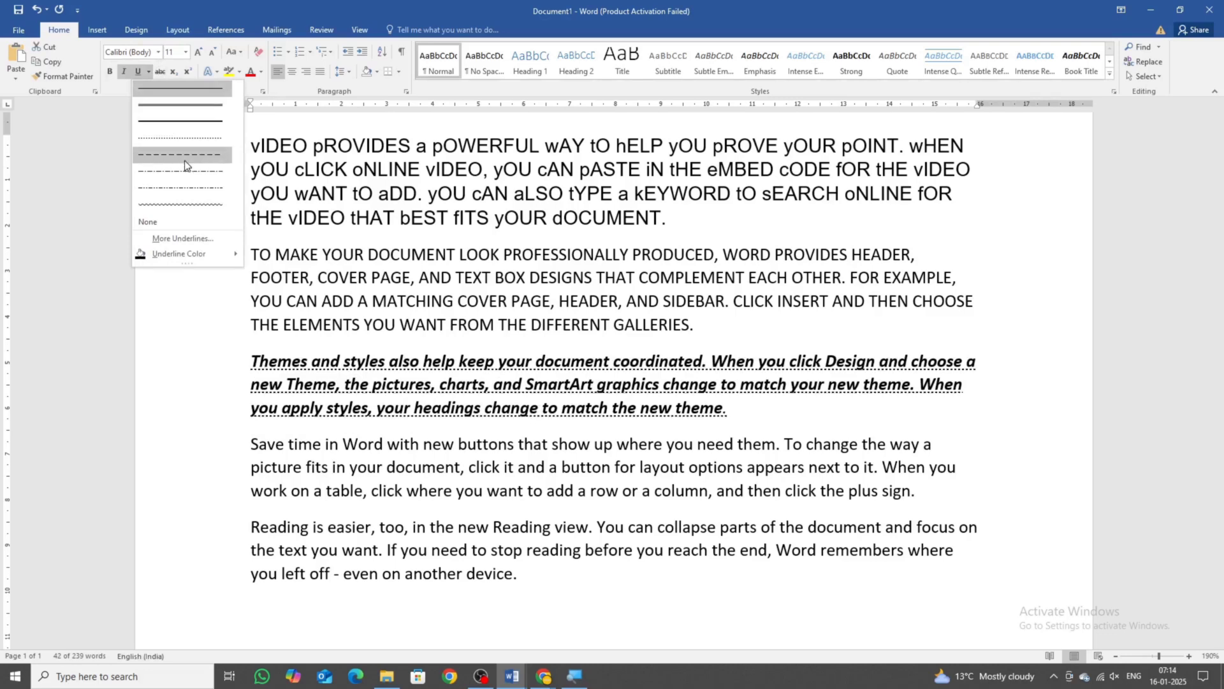
{"action": "mouse_move", "coordinate": [214, 255]}
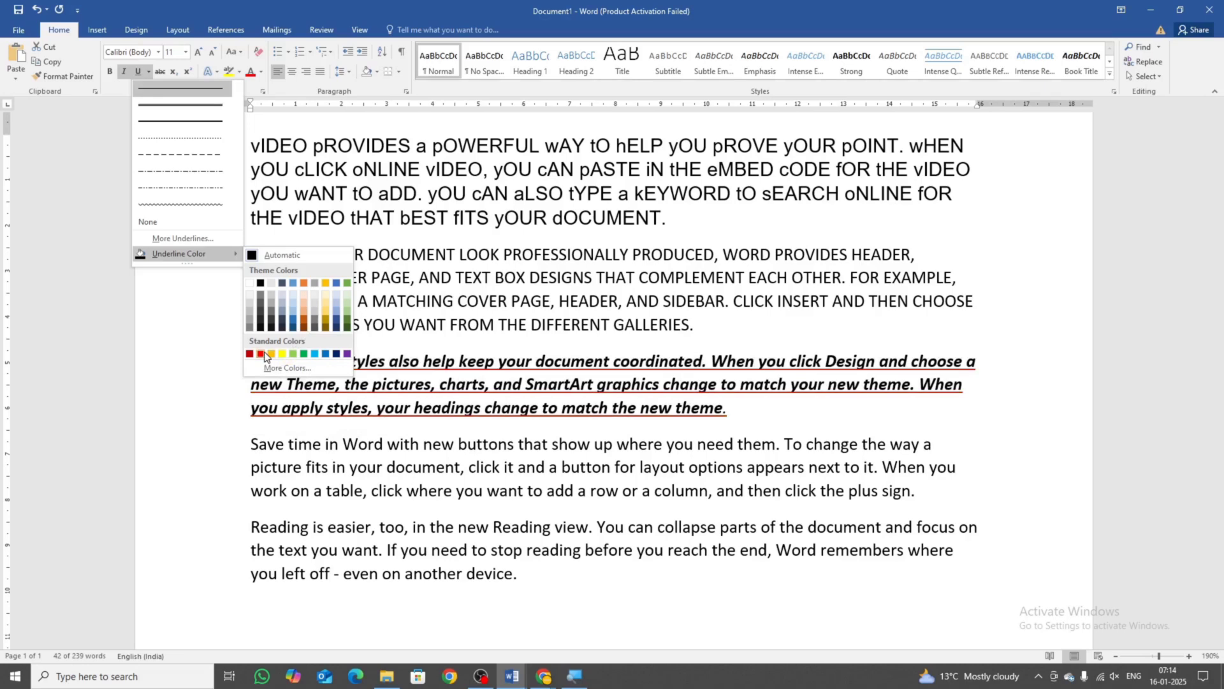
{"action": "left_click", "coordinate": [314, 353]}
{"action": "left_click", "coordinate": [792, 445]}
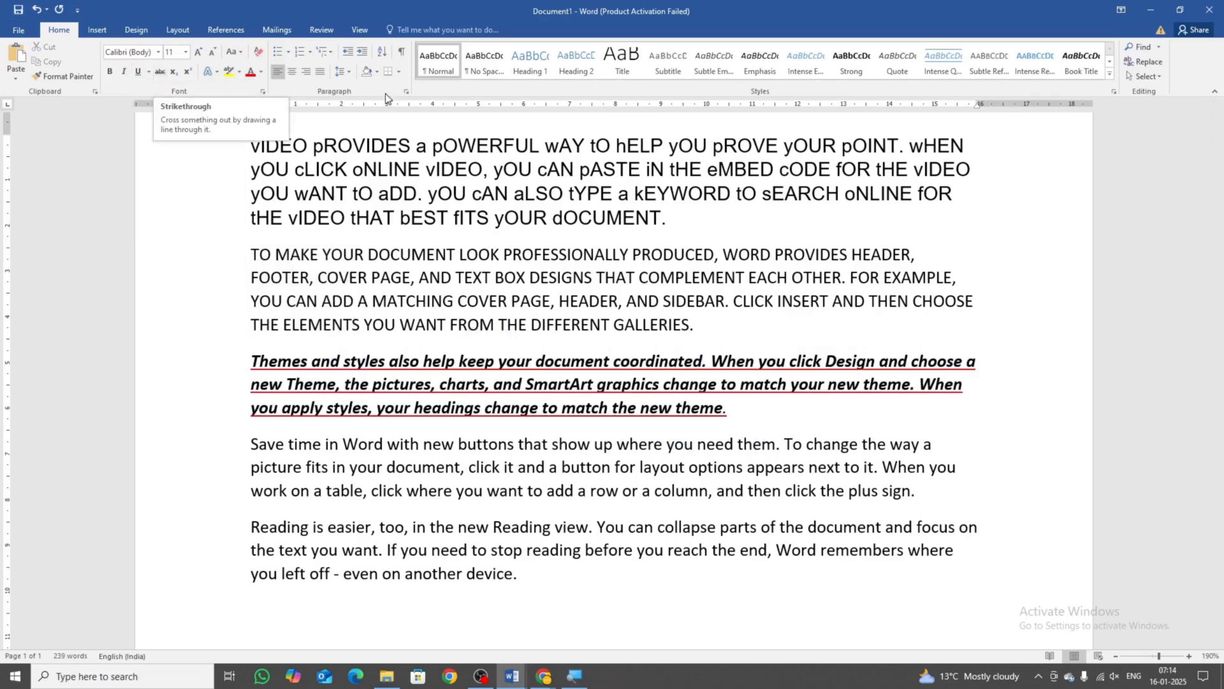
Apply strikethrough to the word "document" in the fourth paragraph
{"action": "scroll", "coordinate": [612, 347], "scroll_direction": "down", "scroll_amount": 1}
{"action": "scroll", "coordinate": [793, 414], "scroll_direction": "down", "scroll_amount": 3}
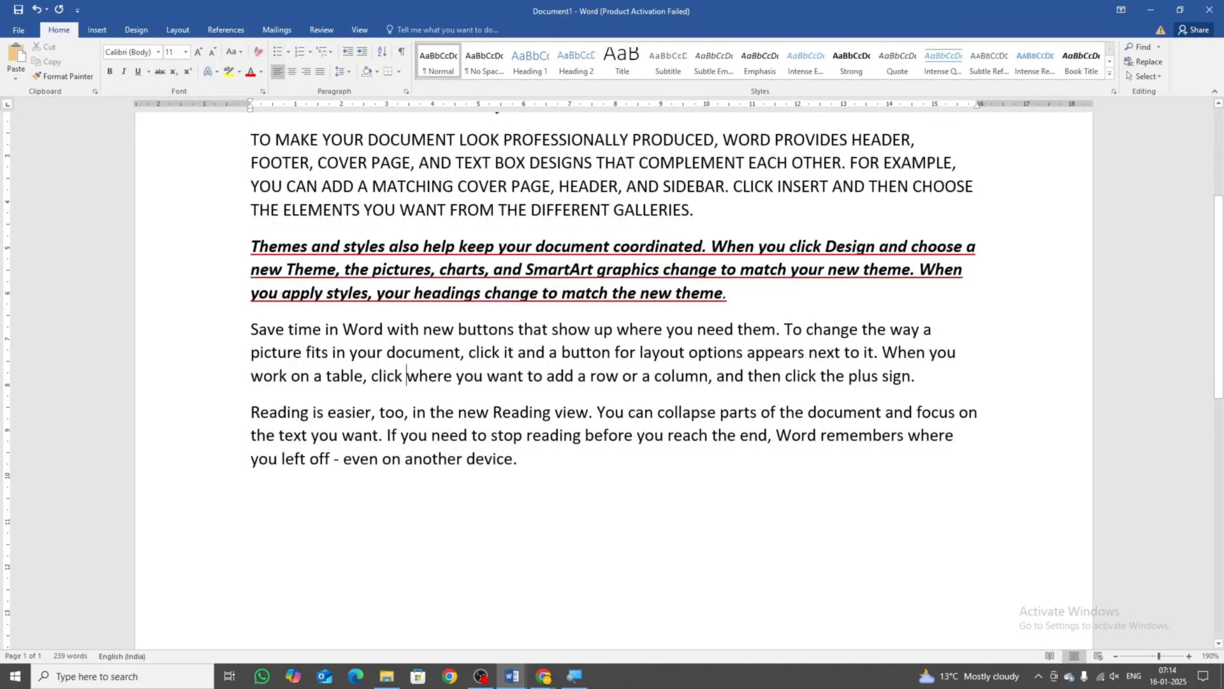
{"action": "left_click", "coordinate": [377, 352]}
{"action": "left_click", "coordinate": [388, 352]}
{"action": "double_click", "coordinate": [388, 352]}
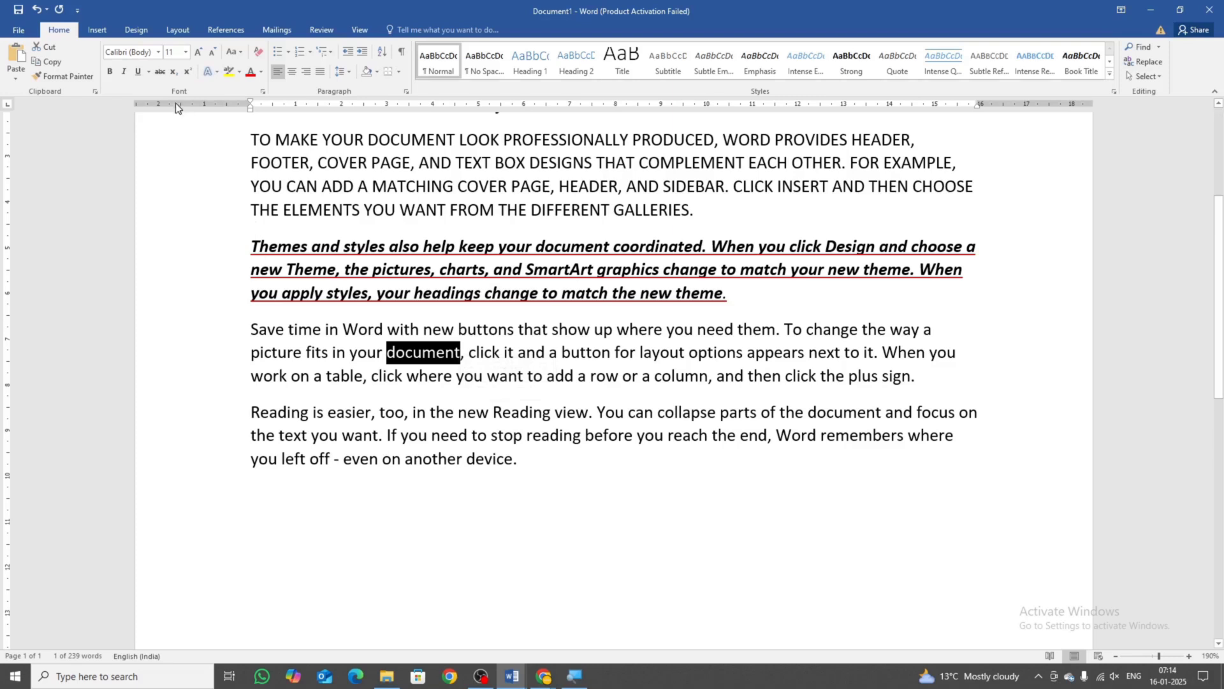
{"action": "left_click", "coordinate": [161, 70]}
{"action": "left_click", "coordinate": [467, 411]}
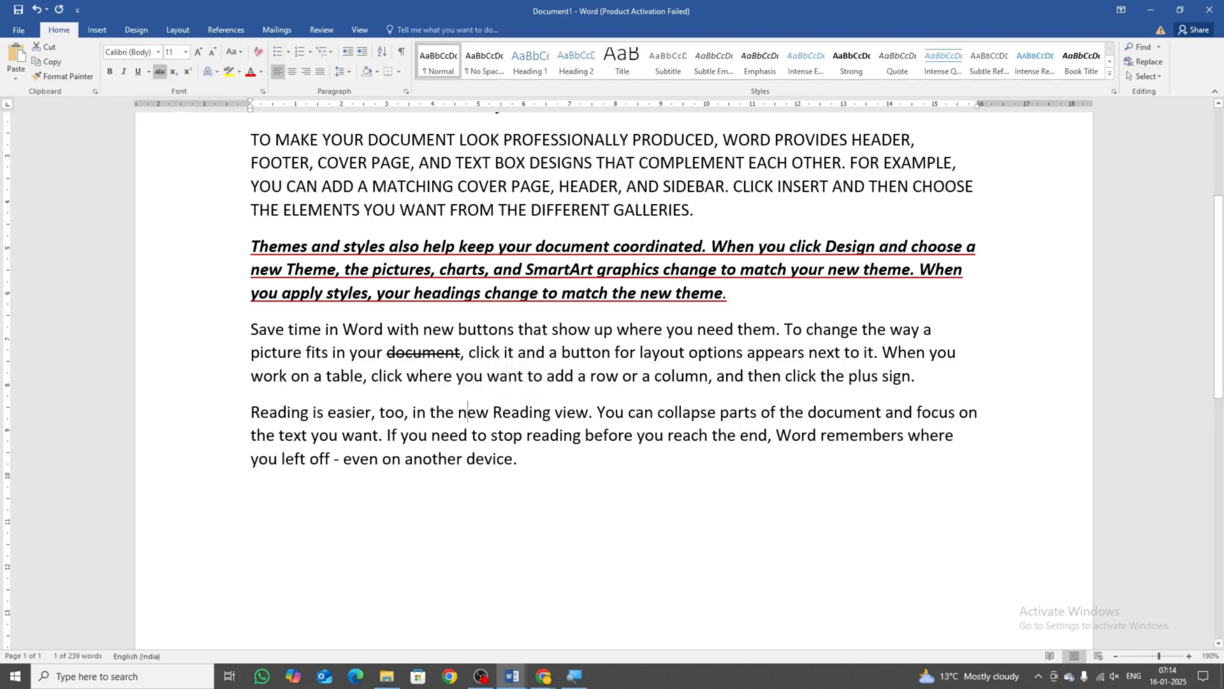
Apply strikethrough to the word "click" before "the plus sign" in the fourth paragraph
{"action": "left_click_drag", "start_coordinate": [597, 413], "coordinate": [625, 413]}
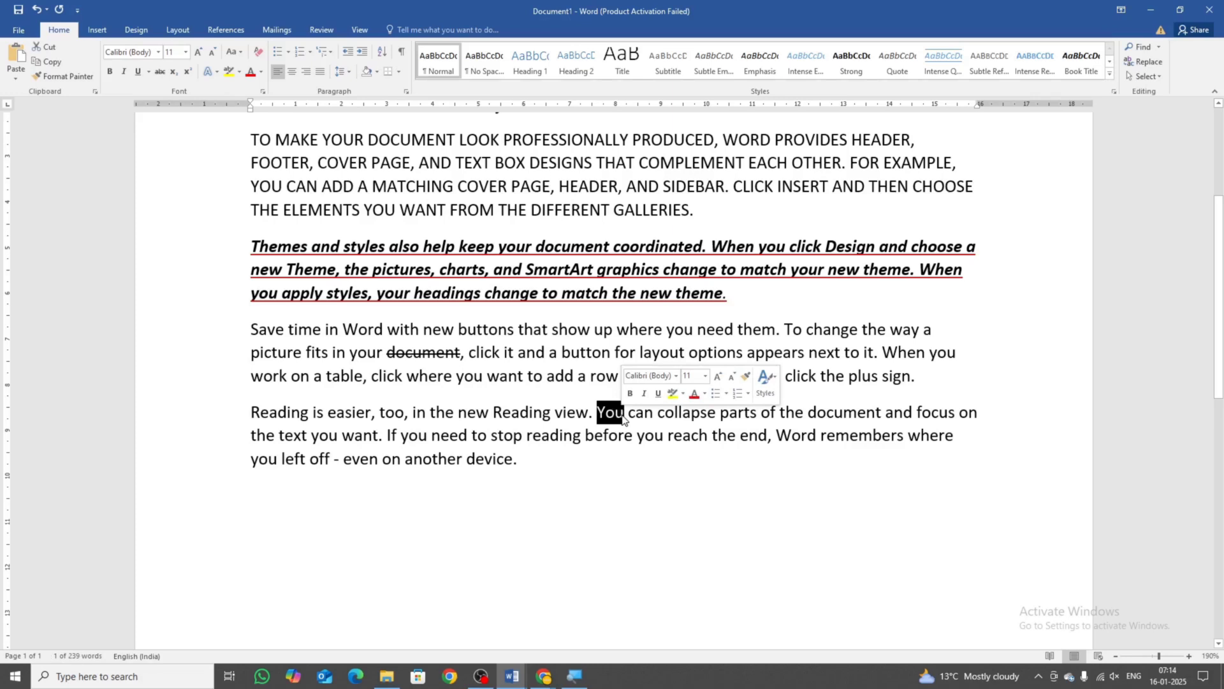
{"action": "left_click", "coordinate": [816, 413]}
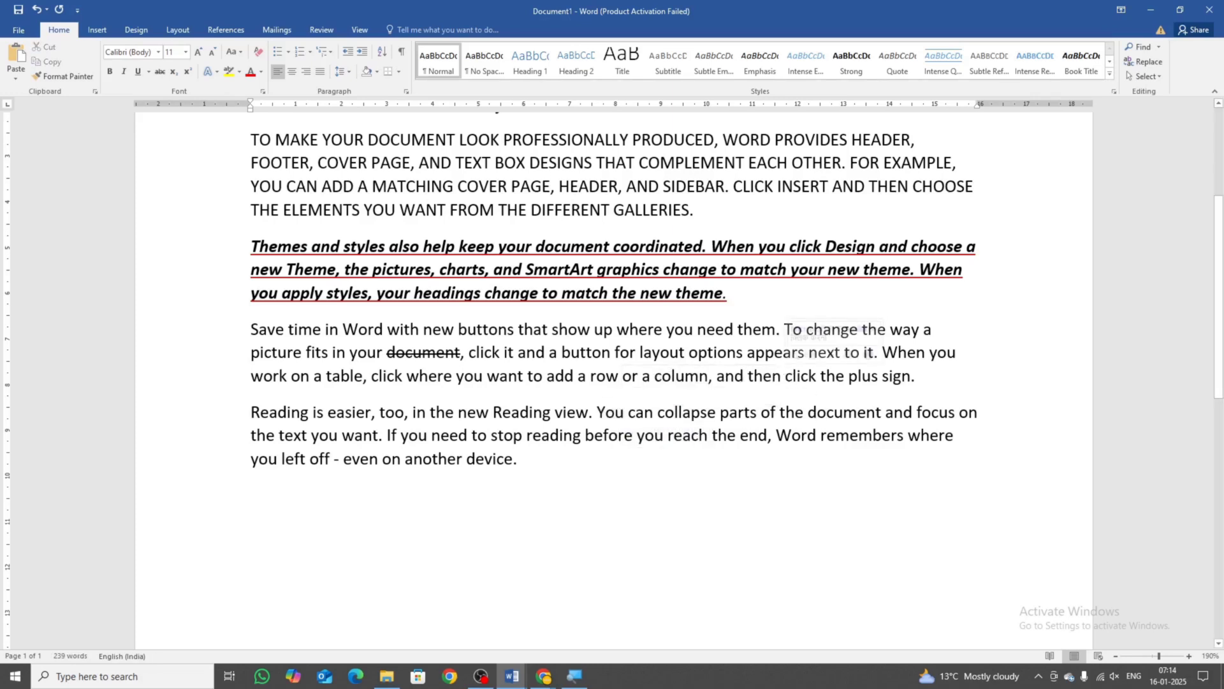
{"action": "double_click", "coordinate": [800, 376]}
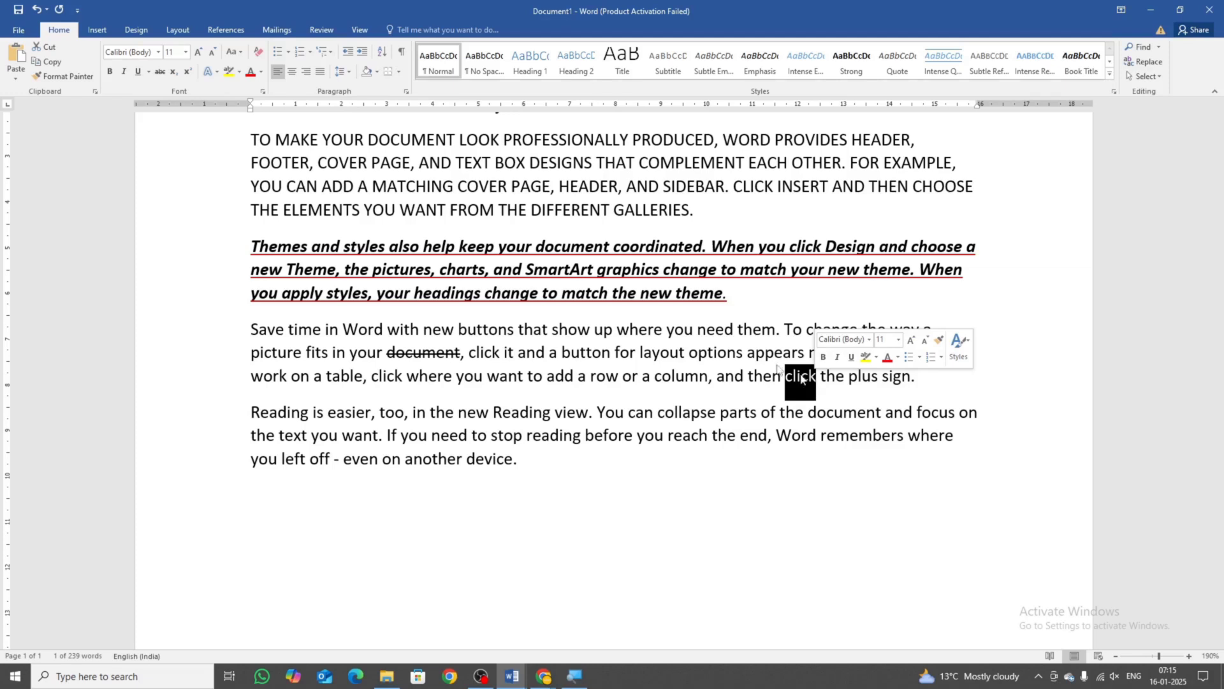
{"action": "left_click", "coordinate": [160, 73]}
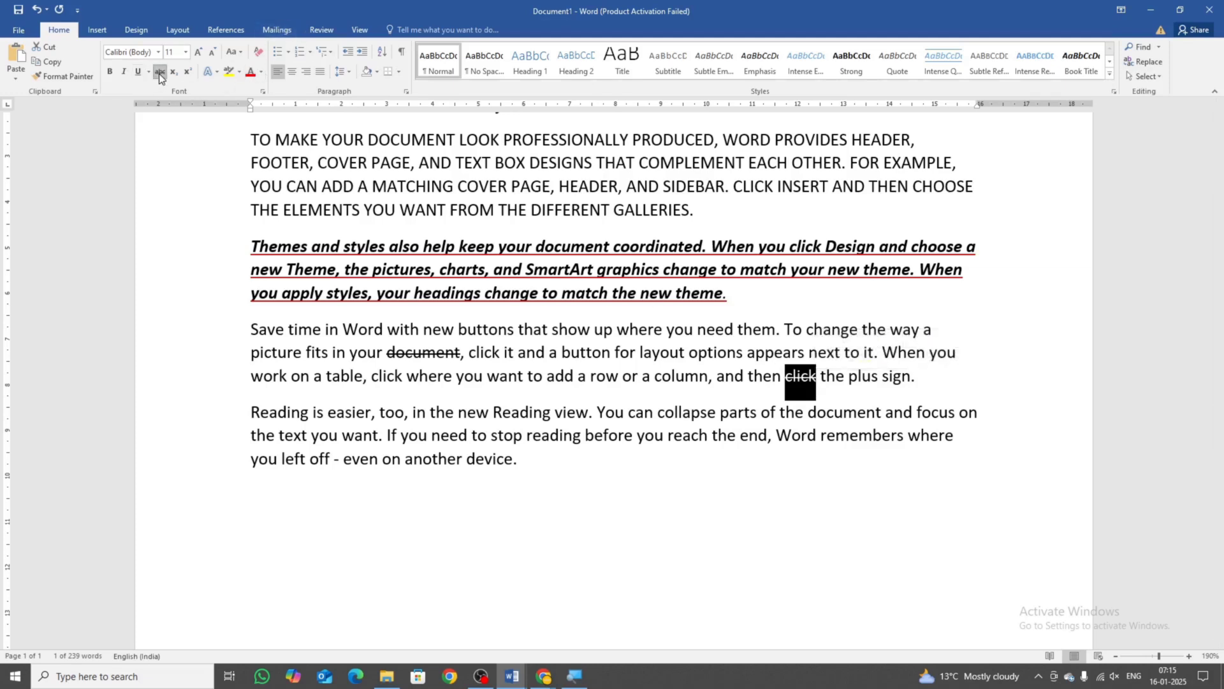
Add "H2O" at the end of the last paragraph and format its 2 as subscript
{"action": "left_click", "coordinate": [658, 459]}
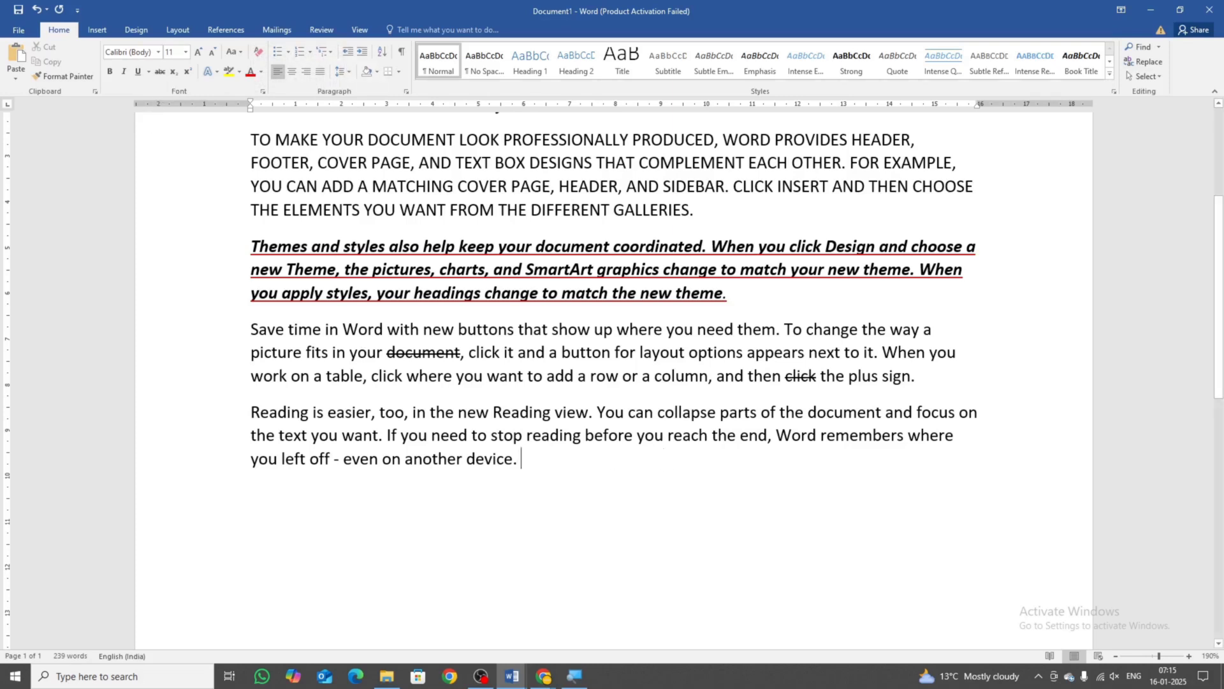
{"action": "type", "text": "C"}
{"action": "key", "text": "BackSpace"}
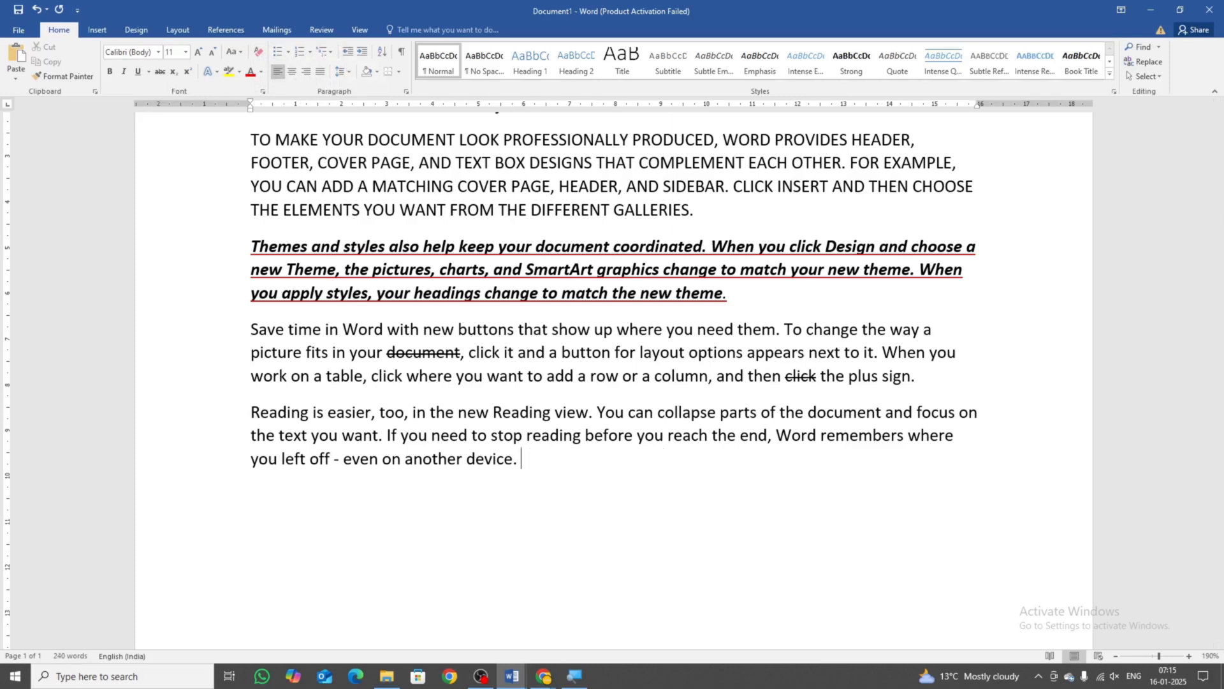
{"action": "type", "text": "H2O"}
{"action": "key", "text": "Left"}
{"action": "key", "text": "shift+Left"}
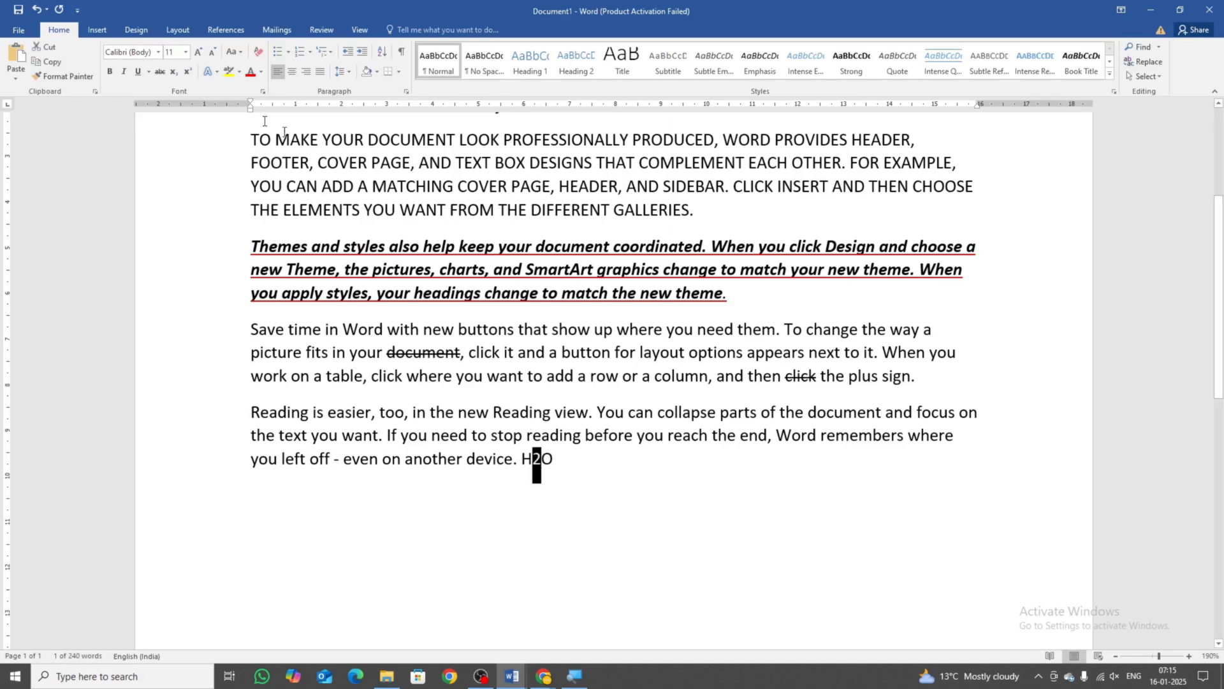
{"action": "left_click", "coordinate": [175, 73]}
{"action": "key", "text": "End"}
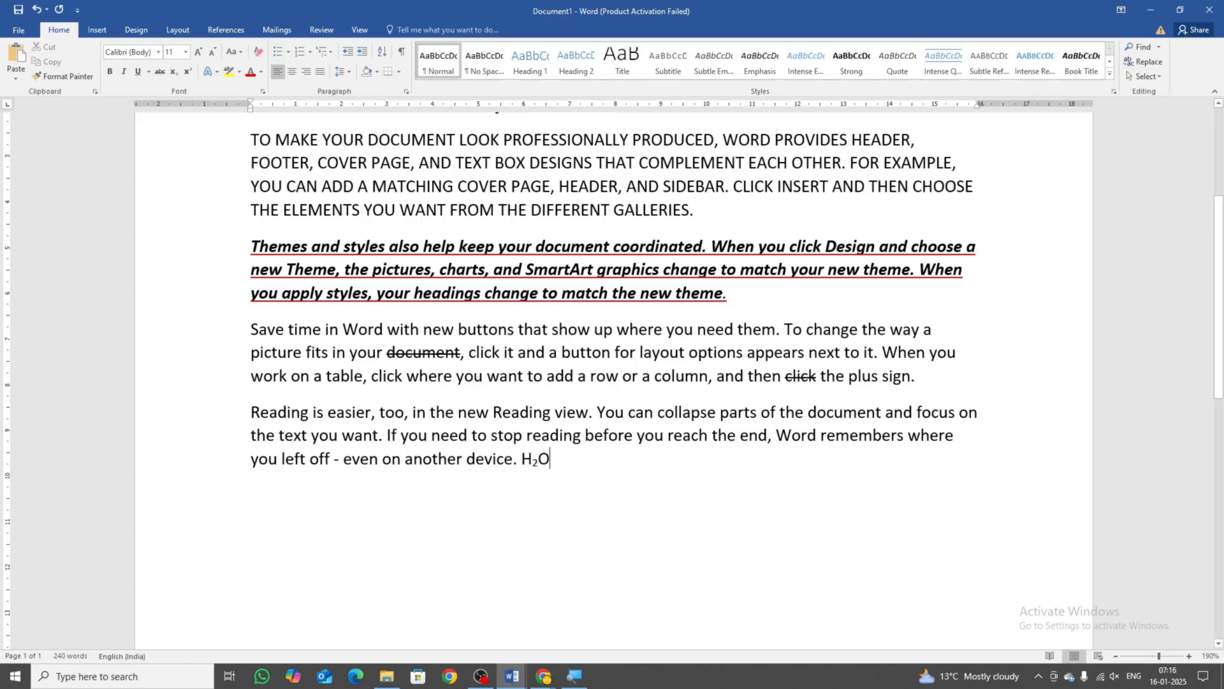
Add "A2+B2" after the water formula and format both 2s as superscript
{"action": "type", "text": "A2+"}
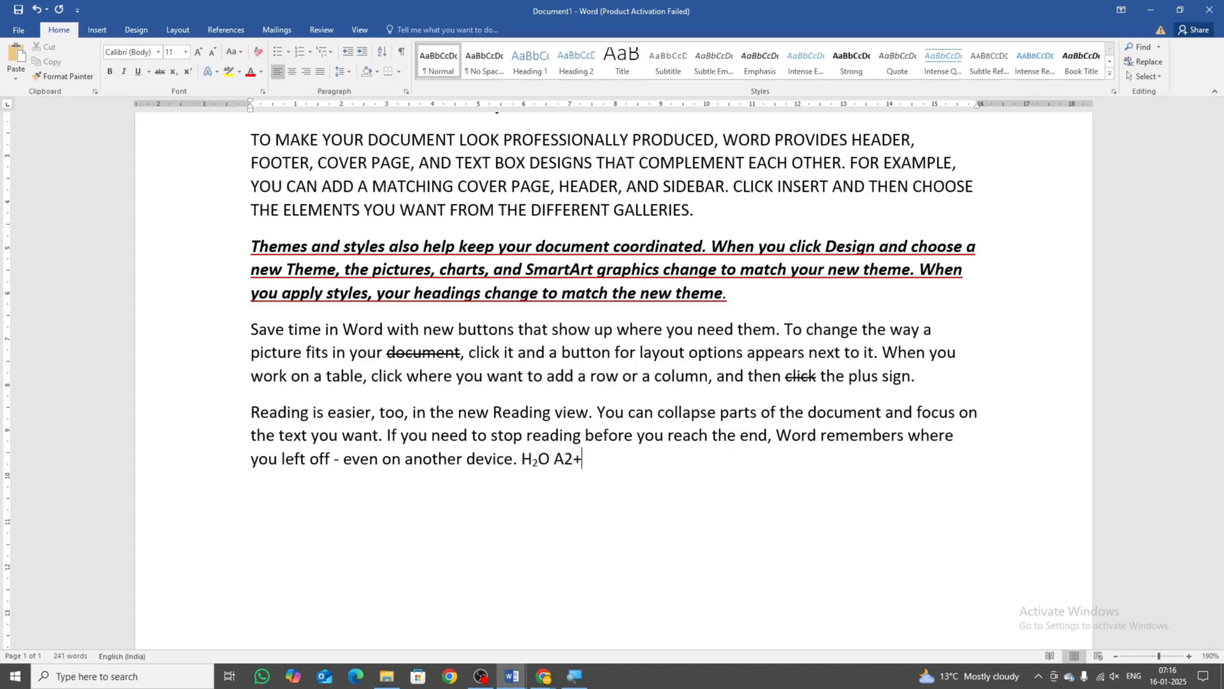
{"action": "type", "text": "B2"}
{"action": "key", "text": "shift+Left"}
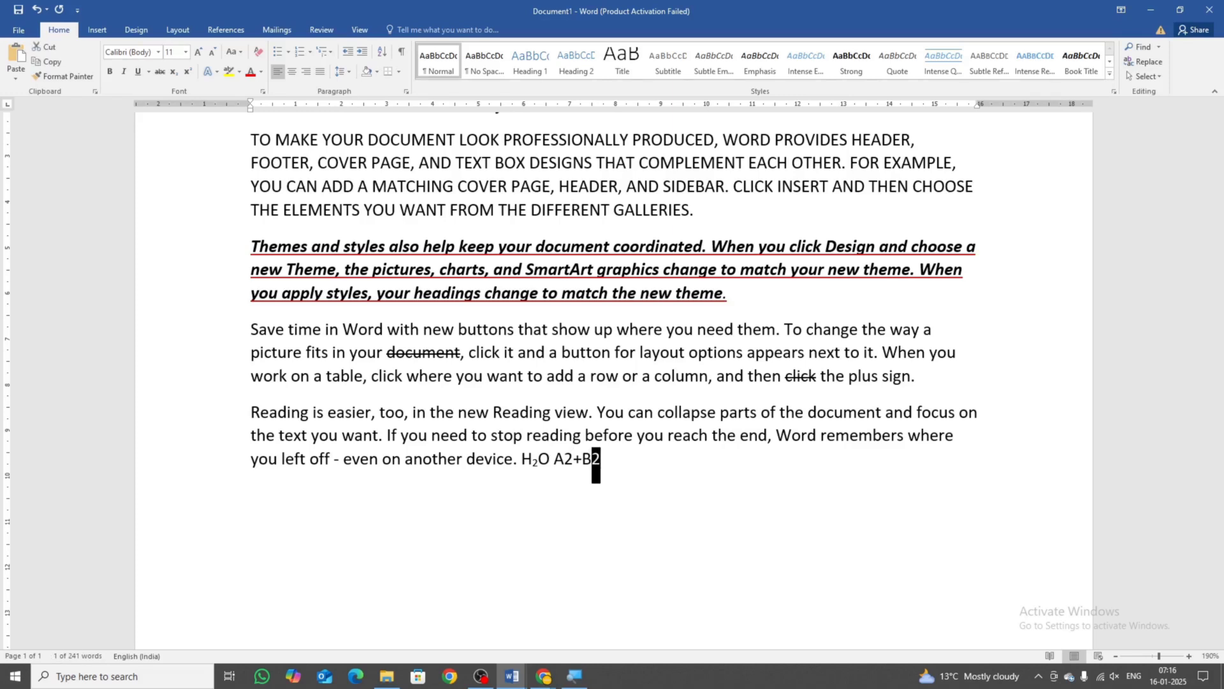
{"action": "left_click", "coordinate": [186, 74]}
{"action": "key", "text": "shift+Left"}
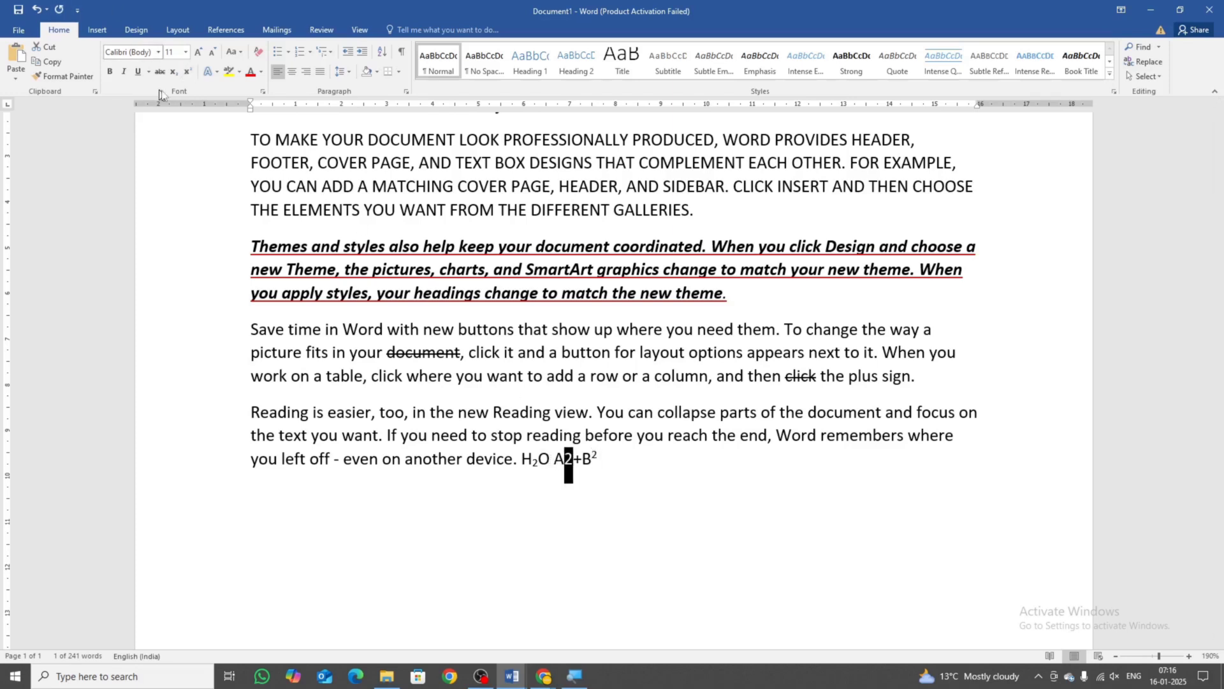
{"action": "left_click", "coordinate": [186, 74]}
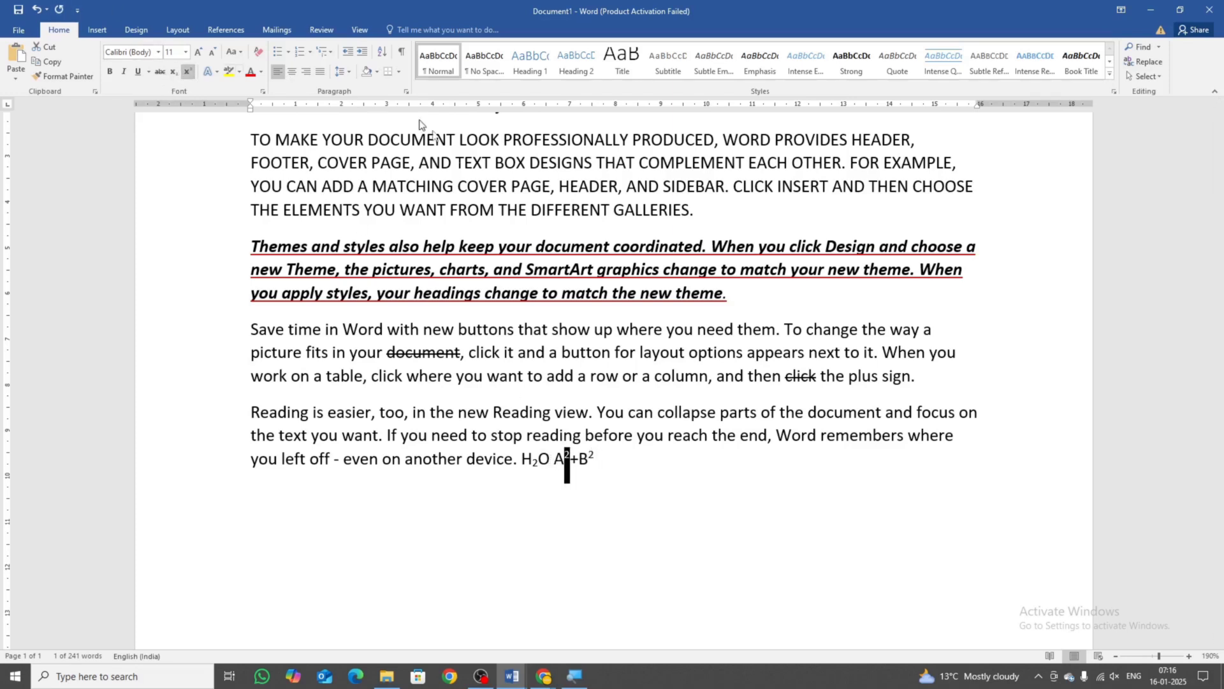
{"action": "left_click", "coordinate": [656, 471]}
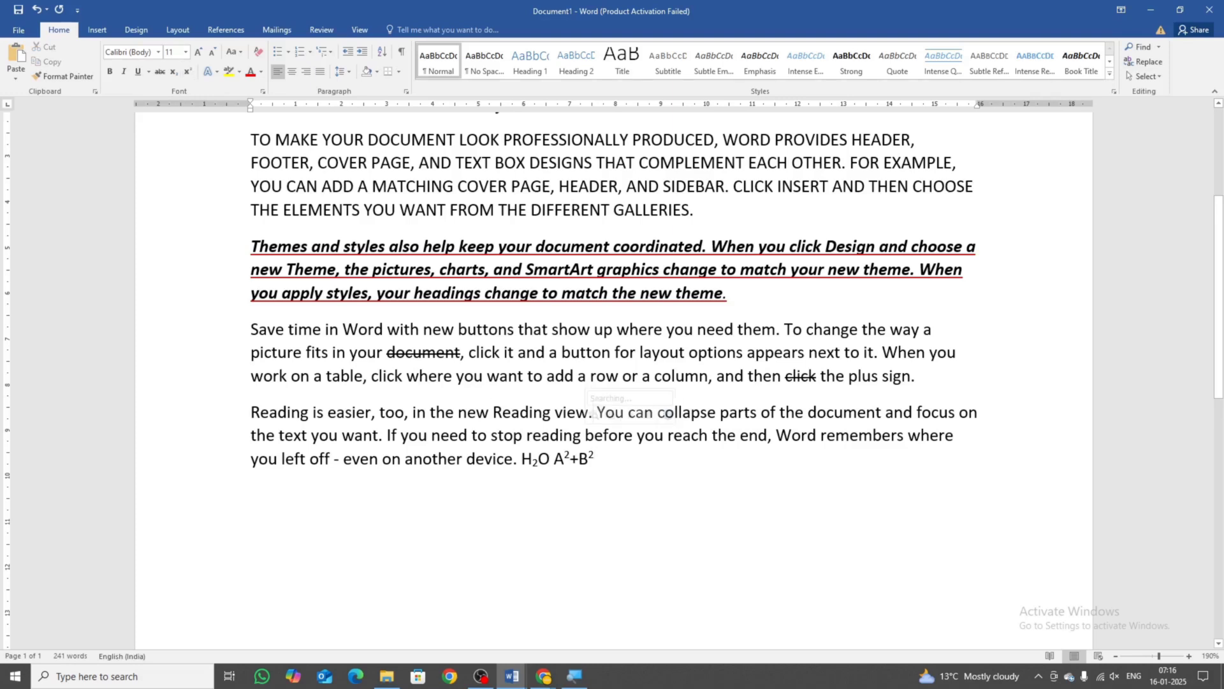
Split the last paragraph after "Reading view.", remove the leading space before "You can collapse", and insert a blank line between the two parts
{"action": "left_click", "coordinate": [595, 412]}
{"action": "key", "text": "Return"}
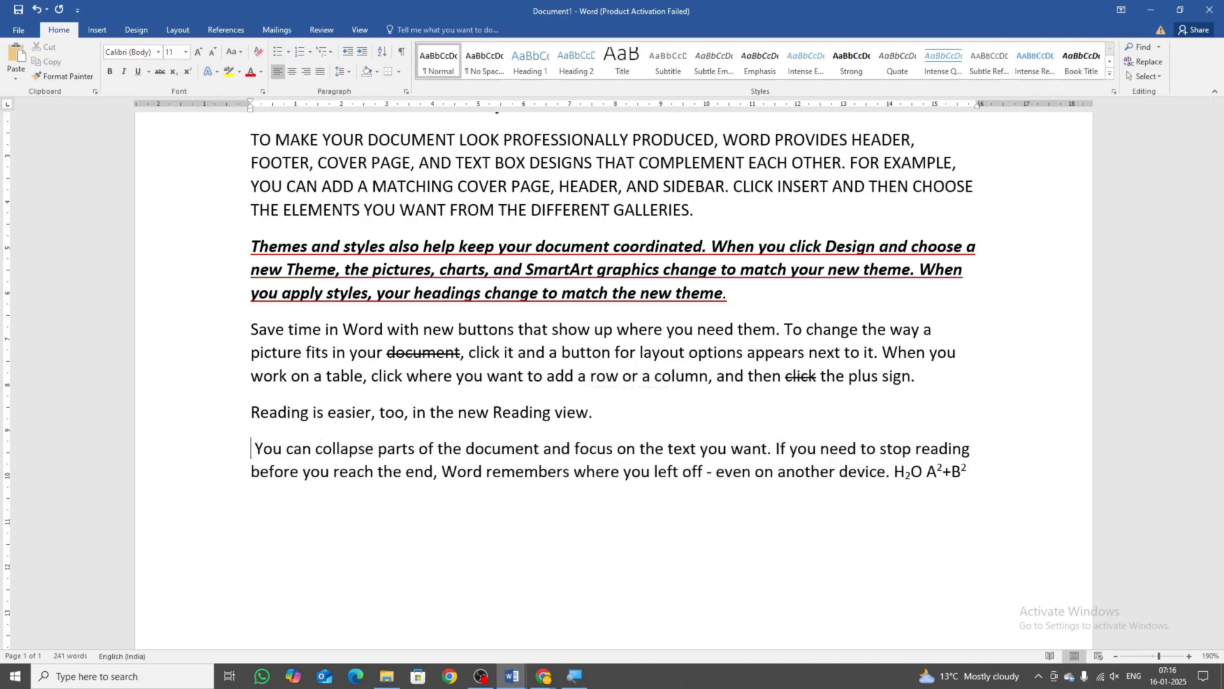
{"action": "key", "text": "Delete"}
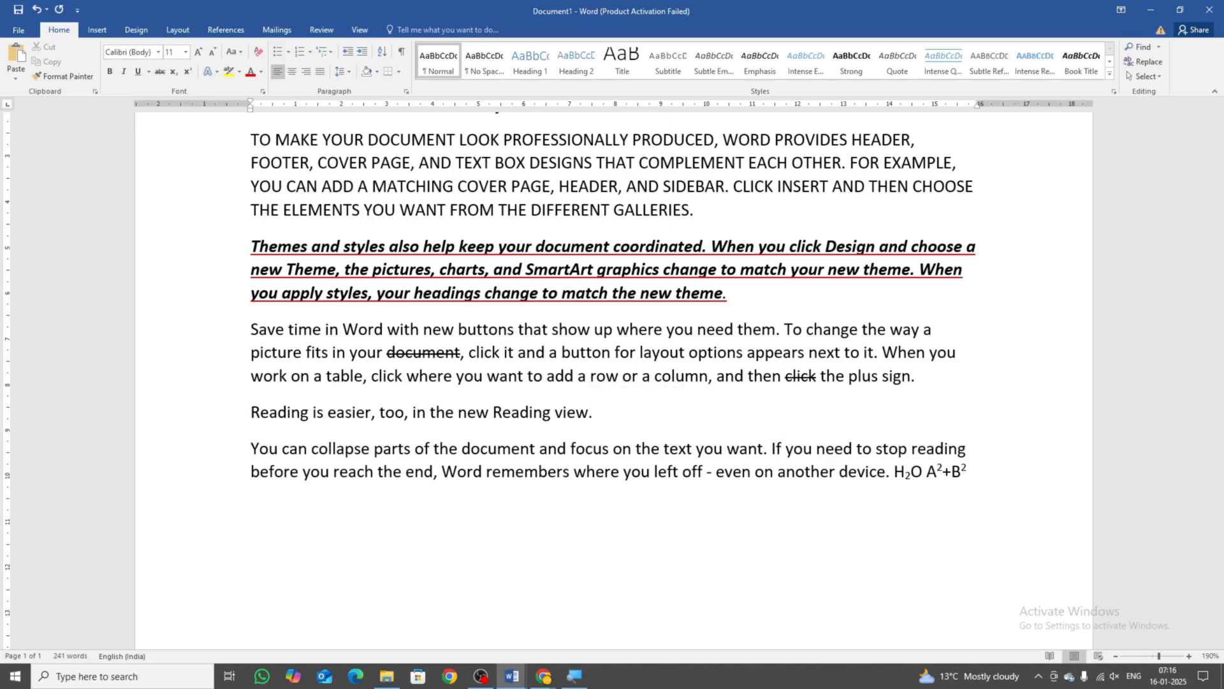
{"action": "key", "text": "Return"}
{"action": "key", "text": "Up"}
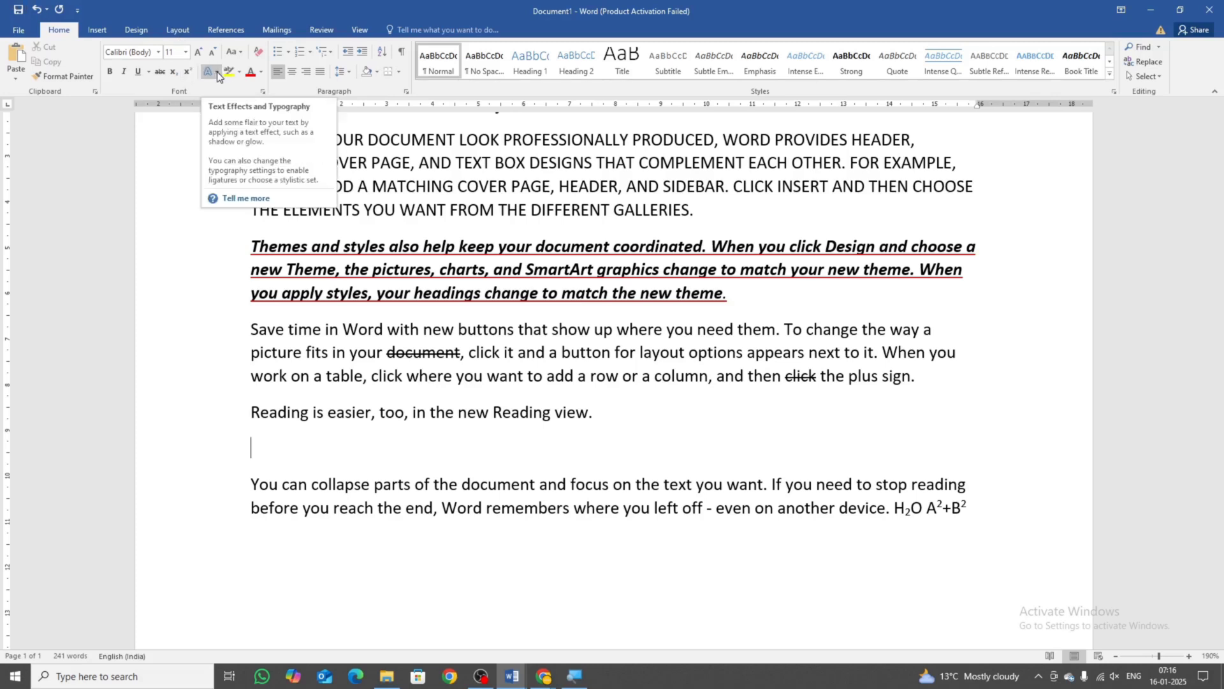
Review the text effects and text highlight color options for the sentence "Reading is easier, too, in the new Reading view." without applying any
{"action": "left_click", "coordinate": [317, 413]}
{"action": "left_click_drag", "start_coordinate": [250, 413], "coordinate": [605, 414]}
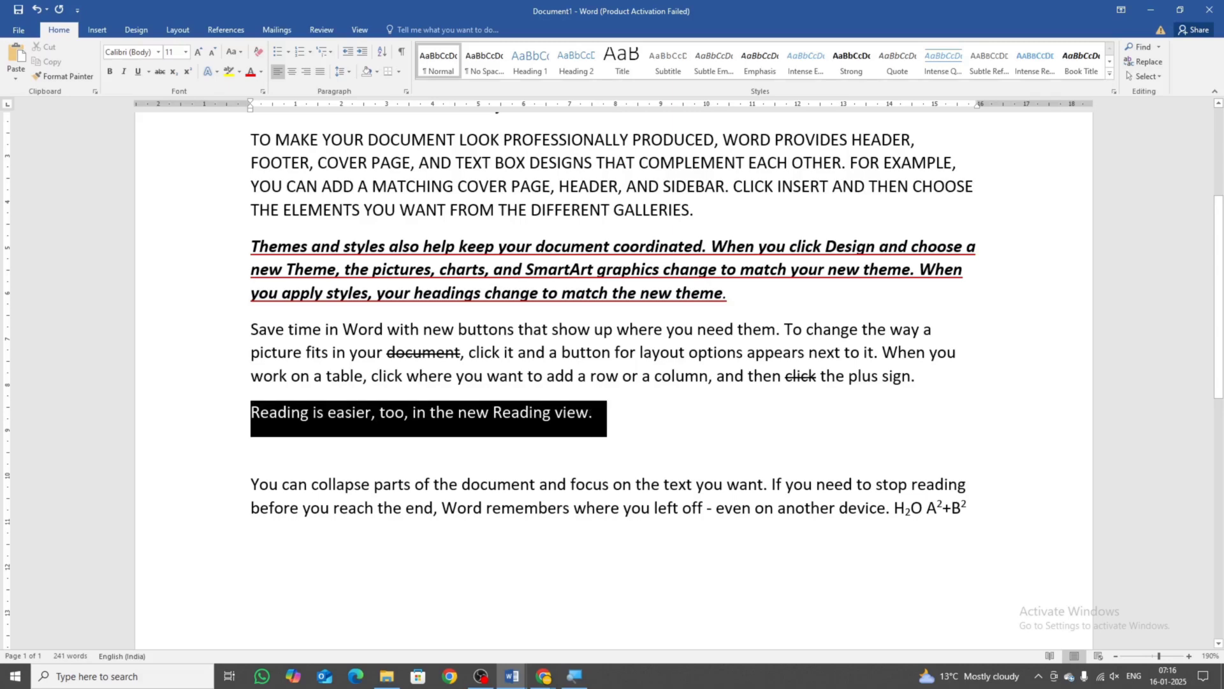
{"action": "left_click", "coordinate": [206, 75]}
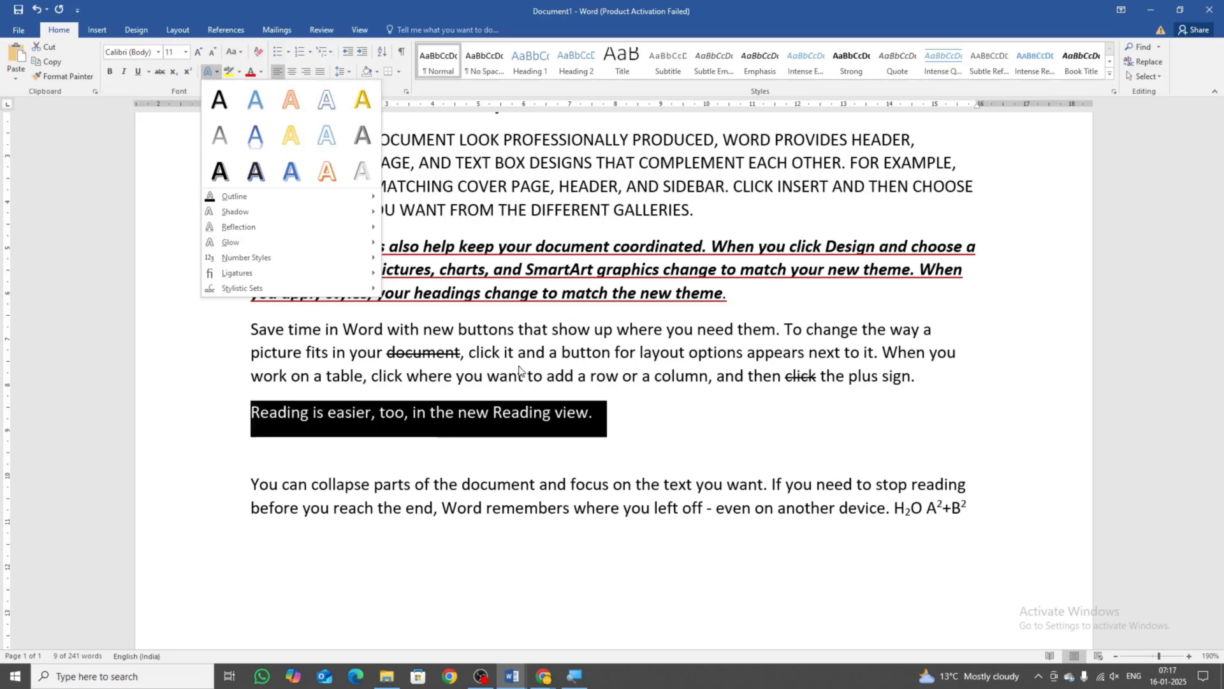
{"action": "left_click", "coordinate": [335, 436]}
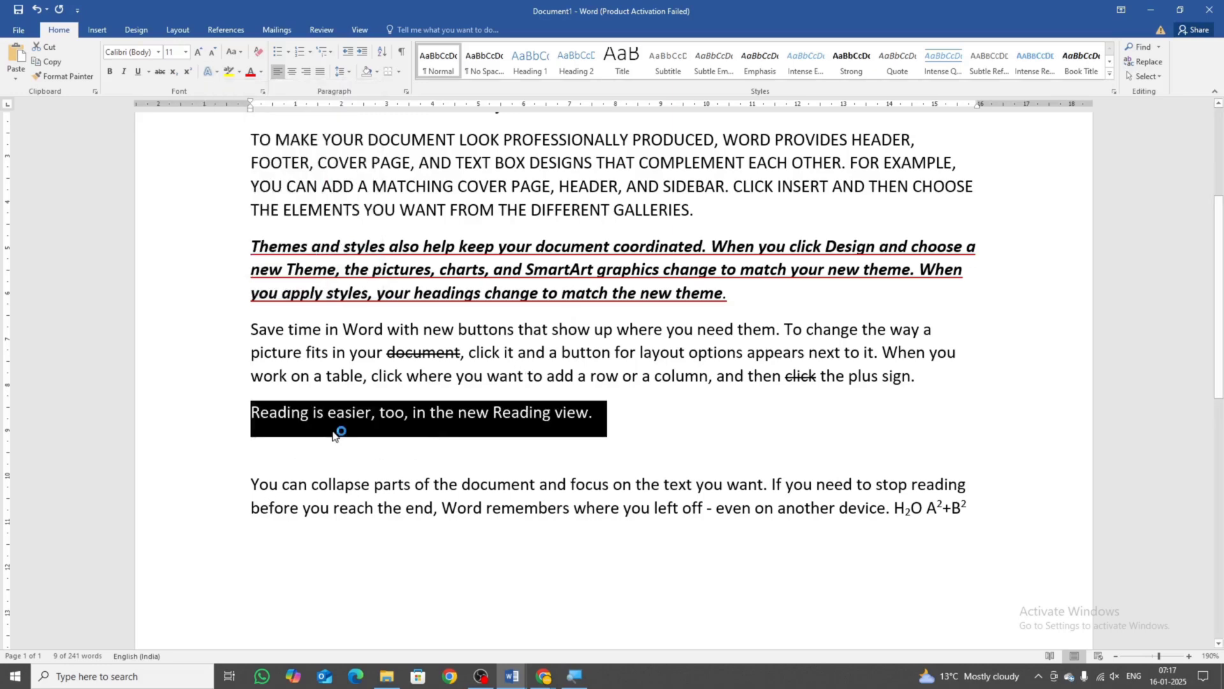
{"action": "left_click", "coordinate": [237, 74]}
{"action": "left_click", "coordinate": [611, 313]}
{"action": "left_click", "coordinate": [619, 375]}
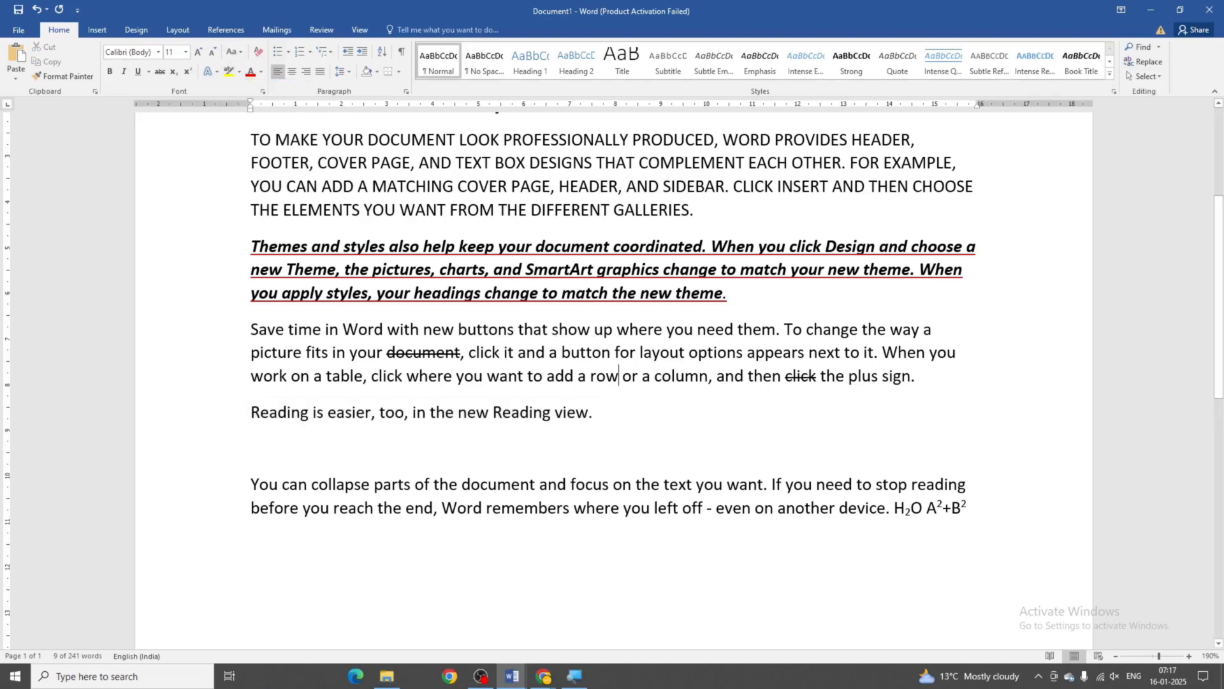
Highlight "buttons that" and "you need them. To" in the fourth paragraph and "parts of the document an" in the last paragraph in yellow
{"action": "left_click_drag", "start_coordinate": [458, 329], "coordinate": [551, 329]}
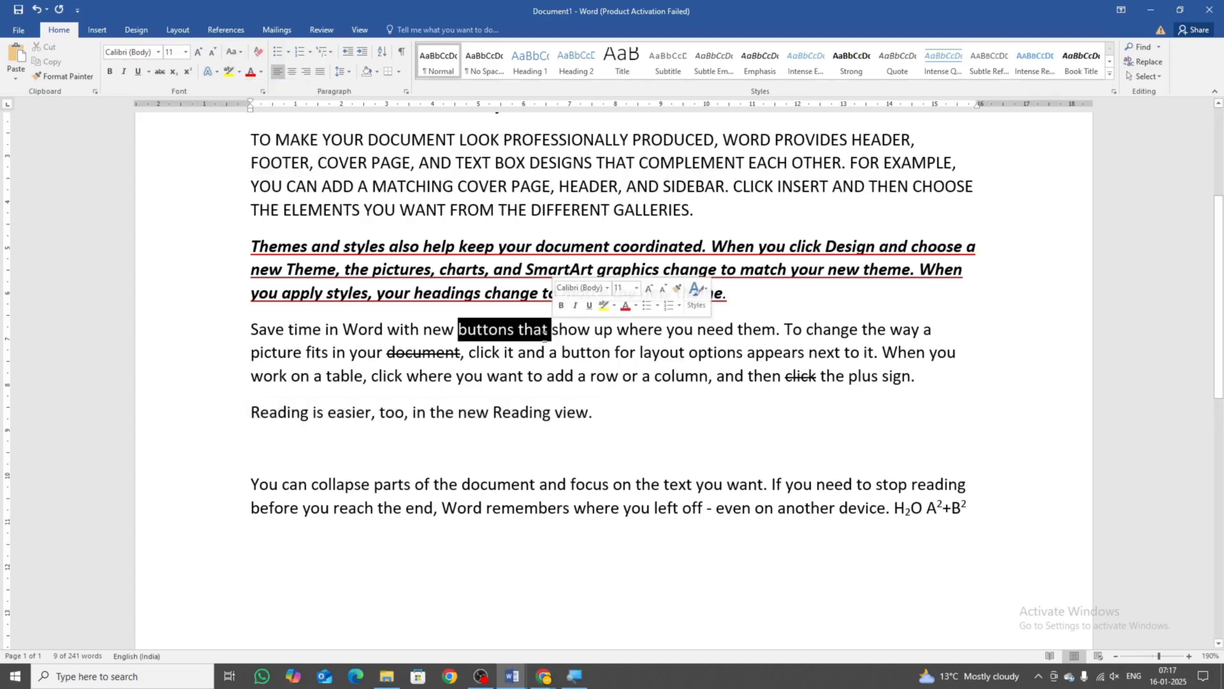
{"action": "left_click", "coordinate": [240, 71]}
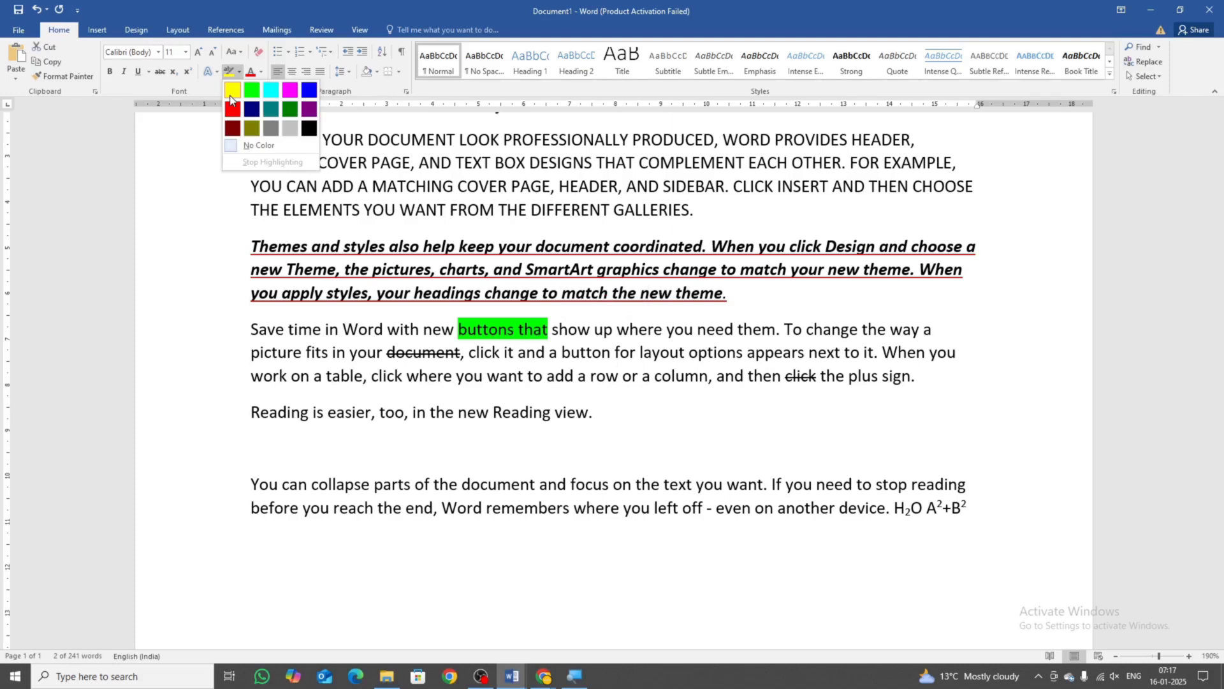
{"action": "left_click", "coordinate": [231, 98]}
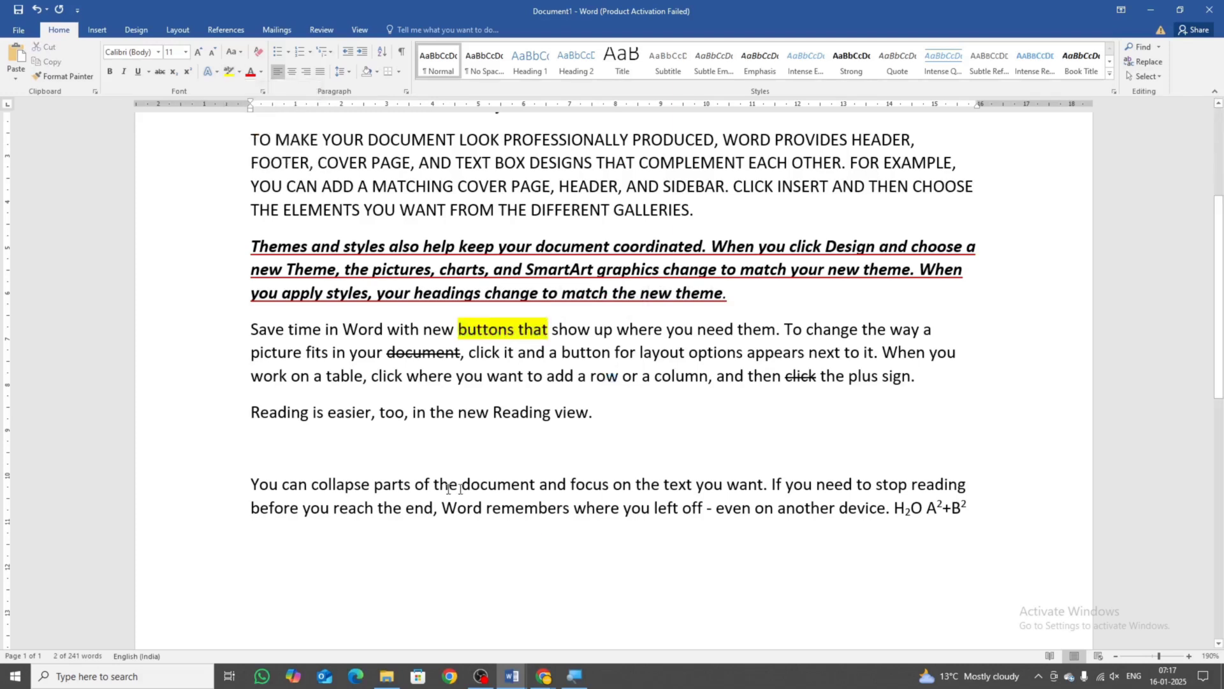
{"action": "left_click_drag", "start_coordinate": [398, 485], "coordinate": [557, 484]}
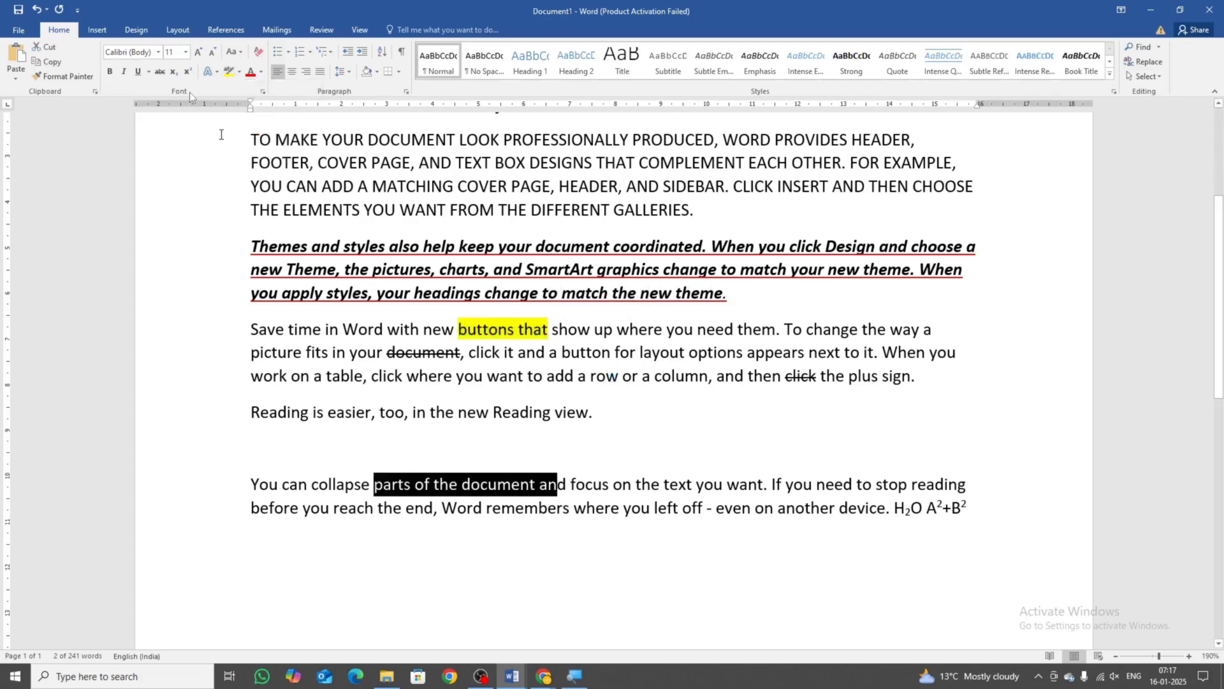
{"action": "left_click", "coordinate": [239, 73]}
{"action": "left_click", "coordinate": [240, 90]}
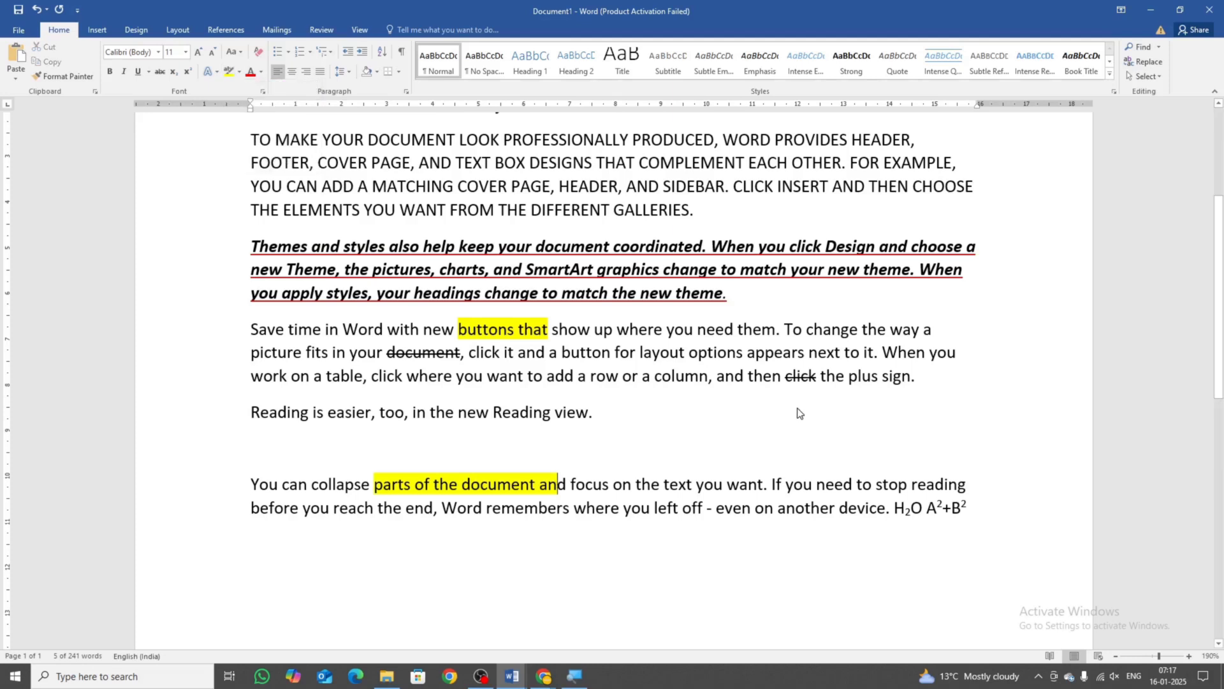
{"action": "left_click", "coordinate": [707, 352]}
{"action": "left_click", "coordinate": [693, 329]}
{"action": "left_click_drag", "start_coordinate": [667, 329], "coordinate": [802, 329]}
{"action": "left_click", "coordinate": [239, 71]}
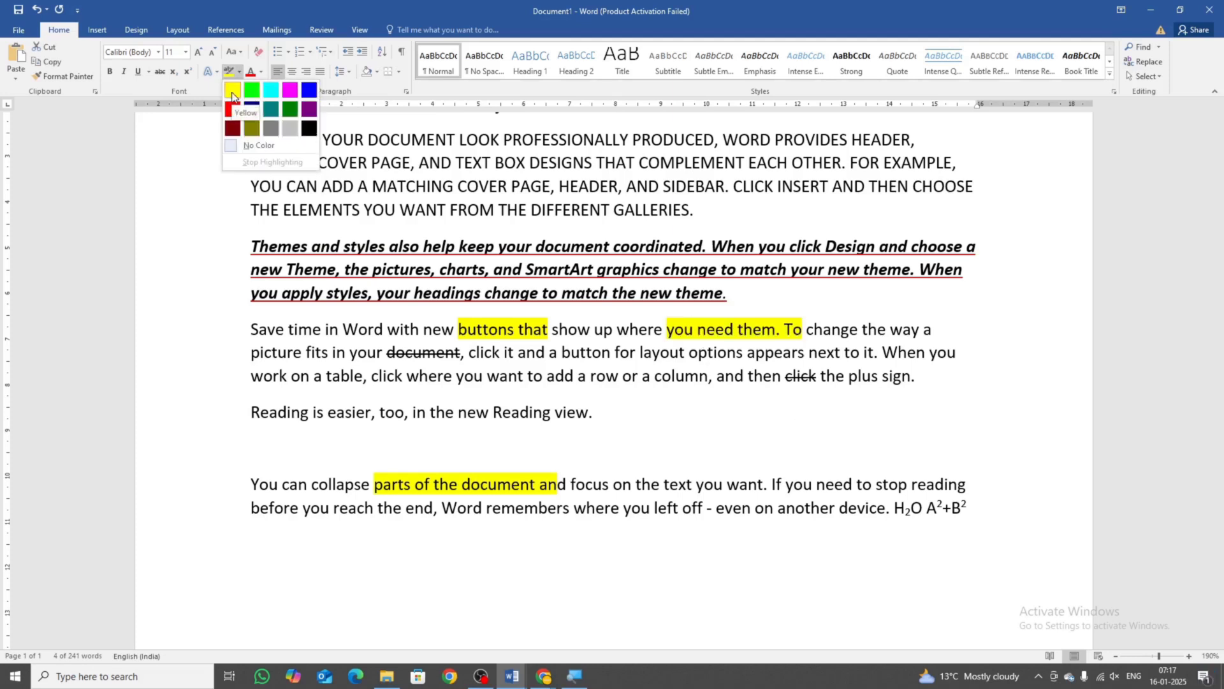
{"action": "left_click", "coordinate": [233, 91]}
{"action": "left_click", "coordinate": [580, 352]}
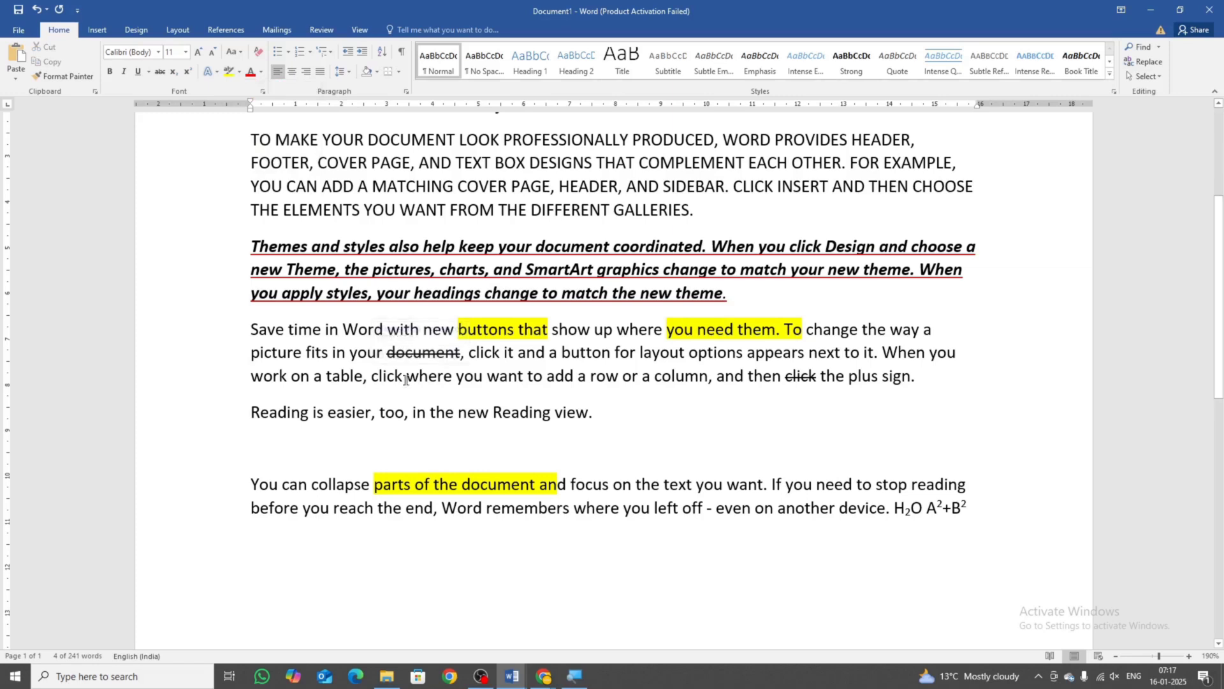
{"action": "left_click_drag", "start_coordinate": [371, 376], "coordinate": [481, 381]}
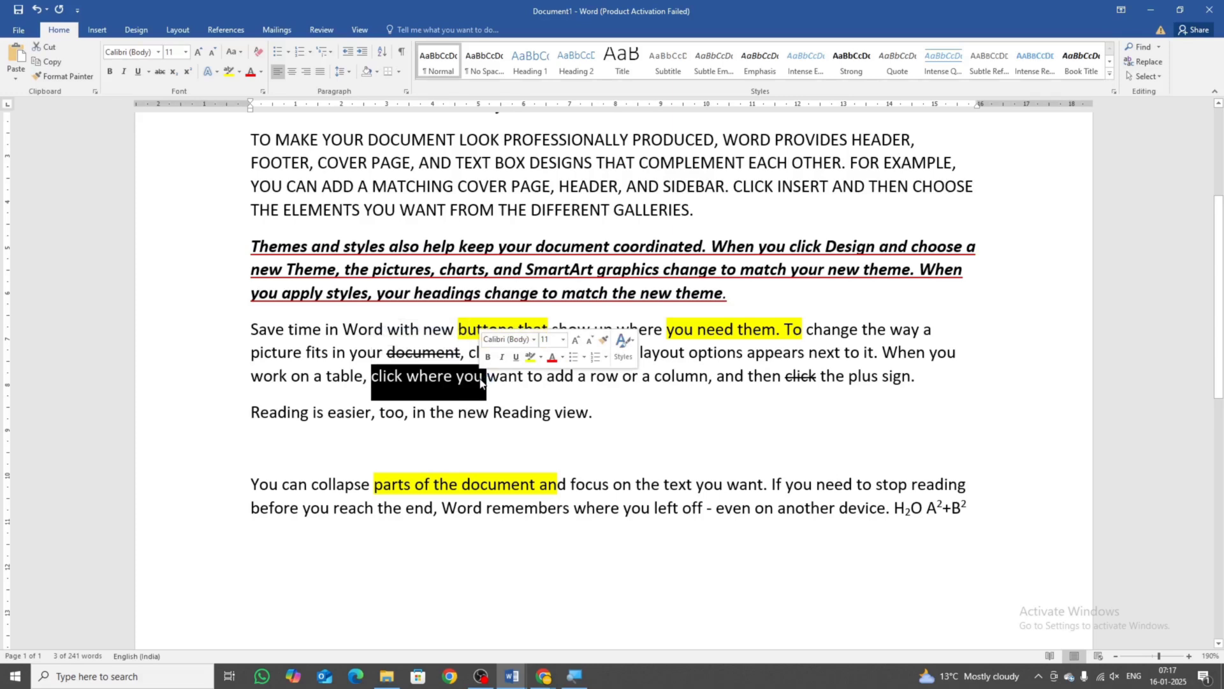
{"action": "left_click", "coordinate": [641, 376]}
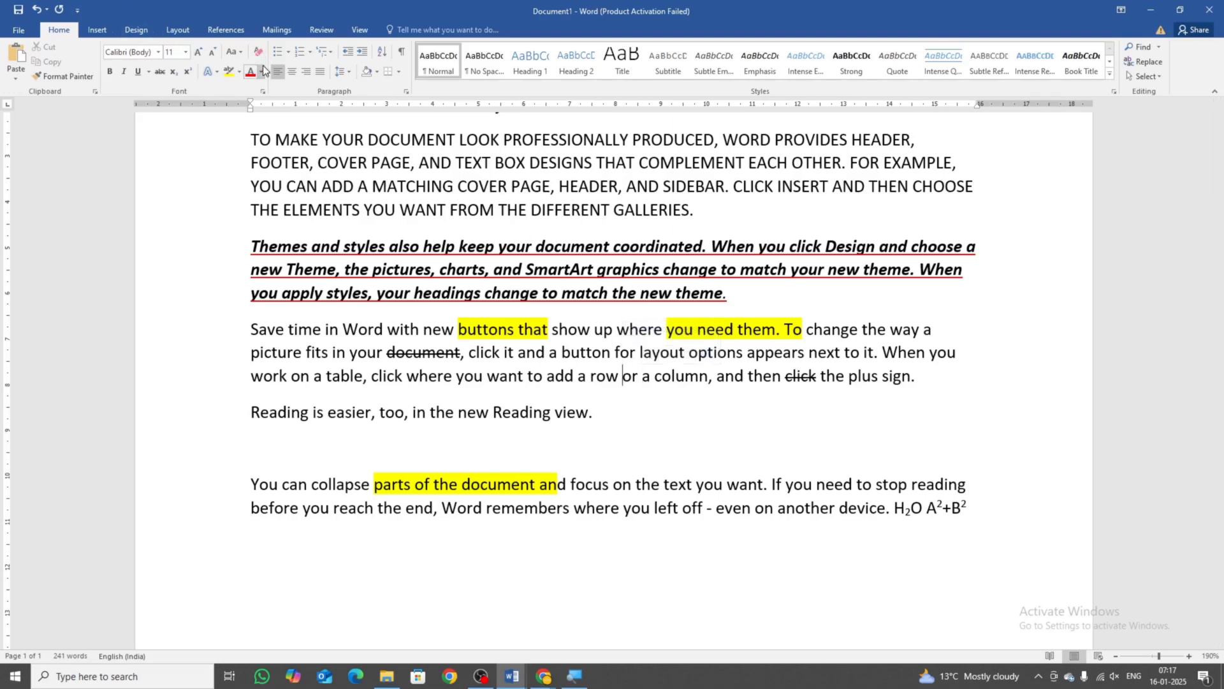
{"action": "left_click", "coordinate": [338, 338]}
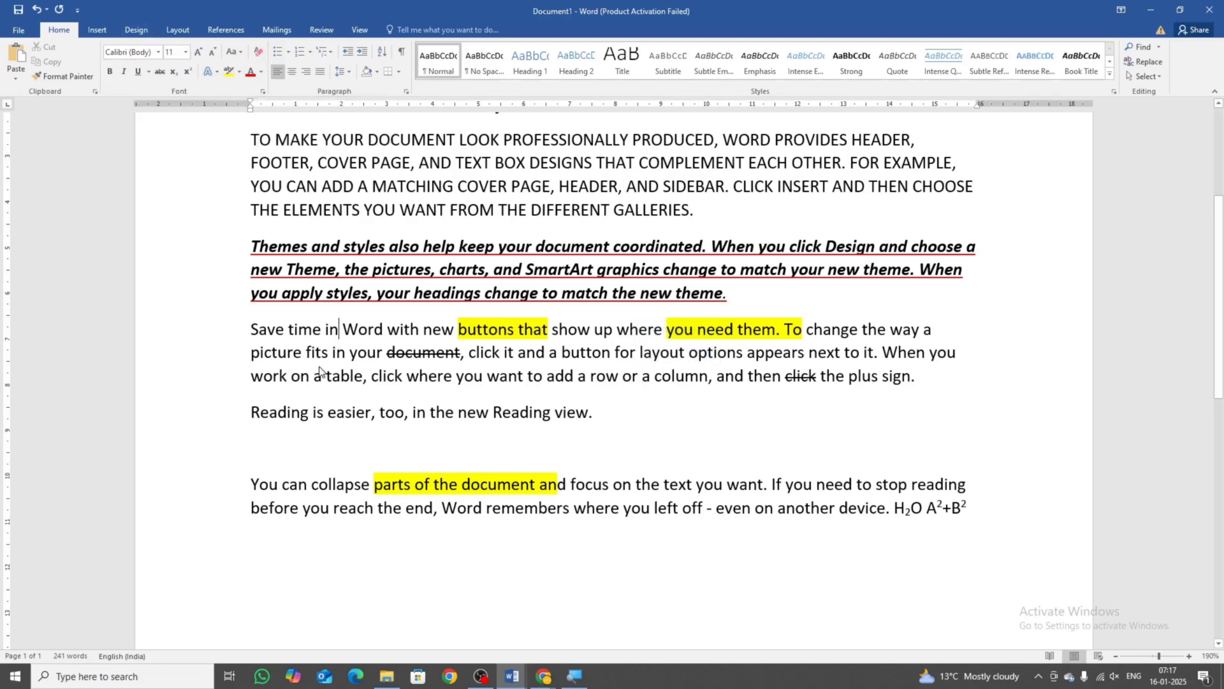
Color the first paragraph's text dark red from its beginning through "yOU cAN aLSO"
{"action": "scroll", "coordinate": [322, 372], "scroll_direction": "up", "scroll_amount": 3}
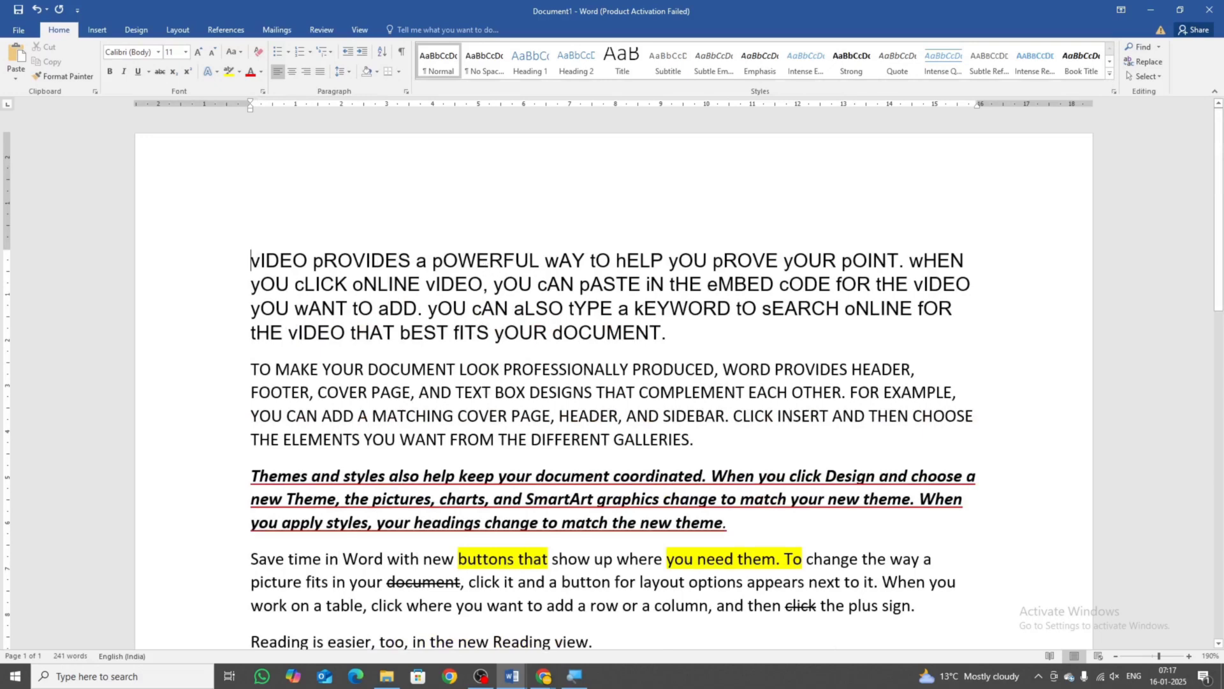
{"action": "left_click_drag", "start_coordinate": [250, 260], "coordinate": [568, 309]}
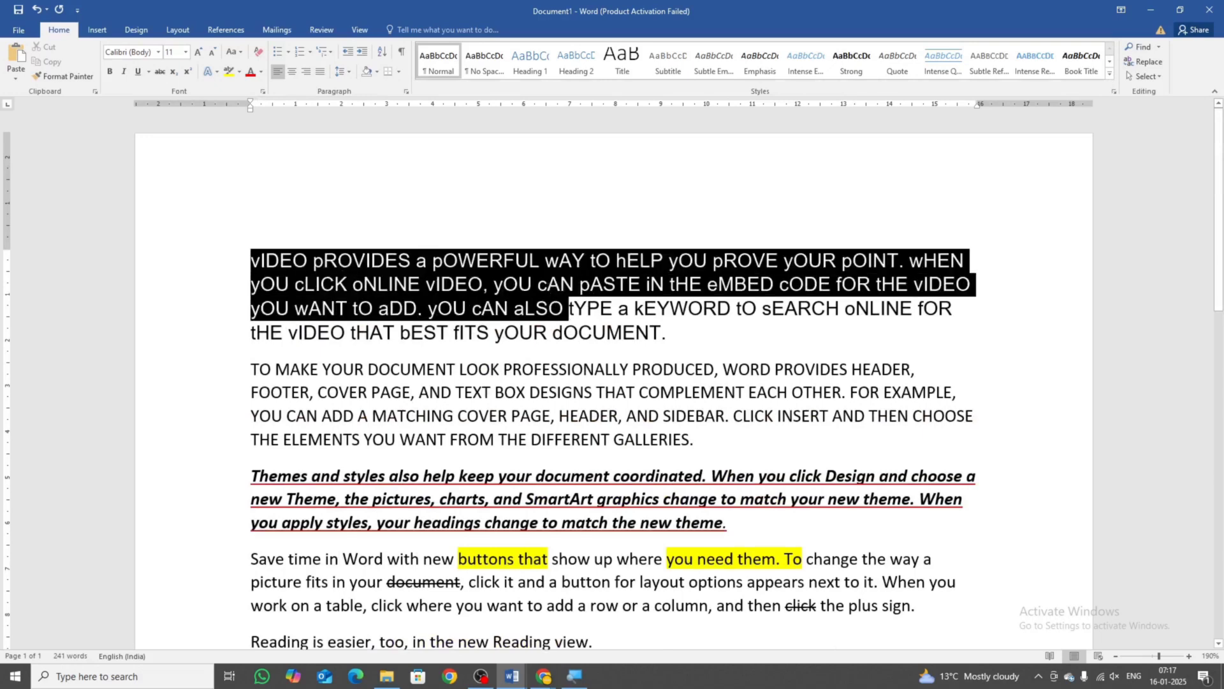
{"action": "left_click", "coordinate": [260, 72]}
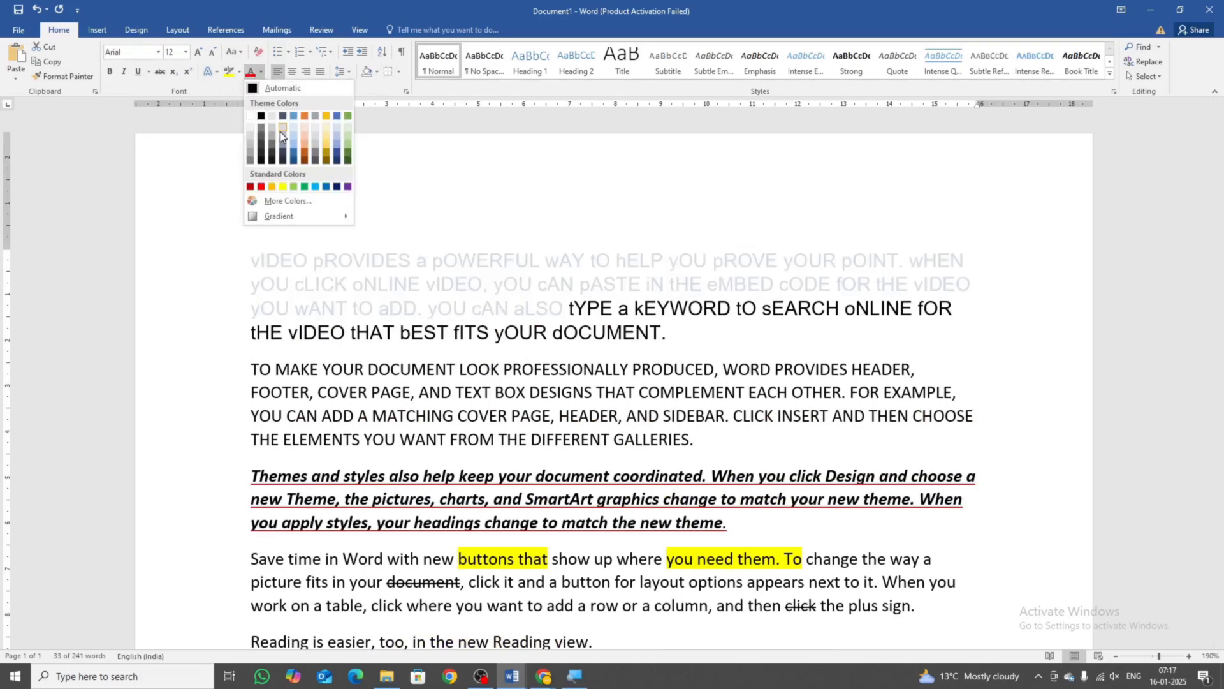
{"action": "left_click", "coordinate": [250, 186]}
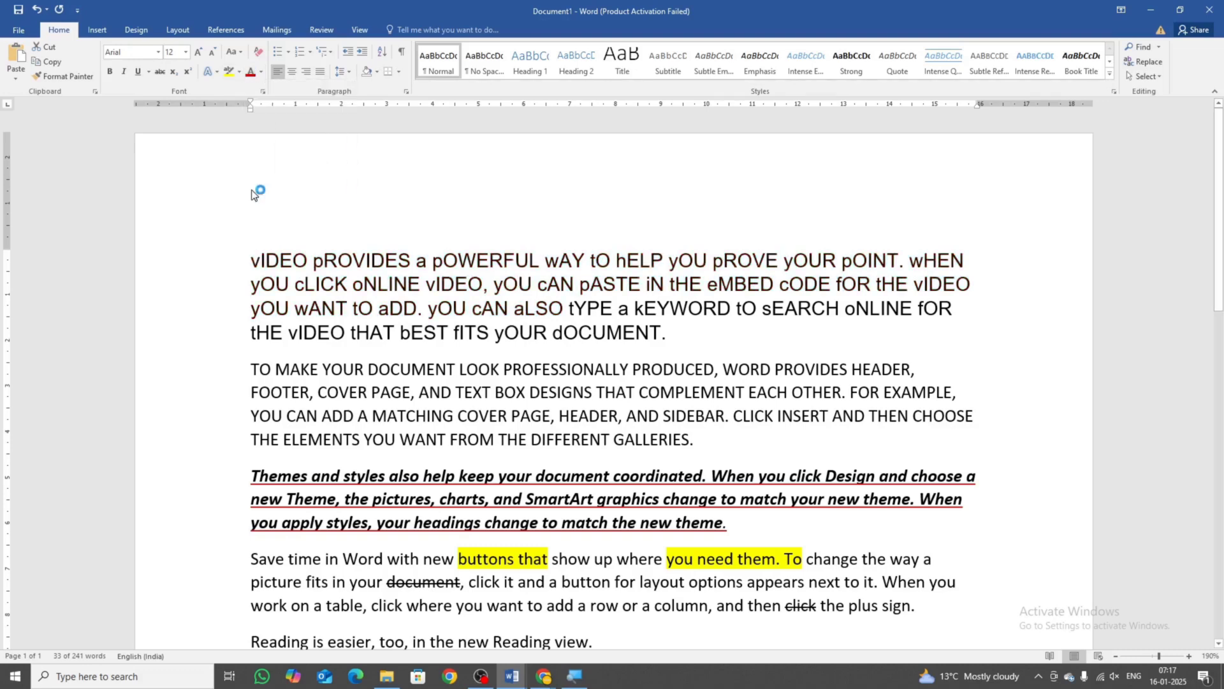
{"action": "left_click", "coordinate": [307, 417]}
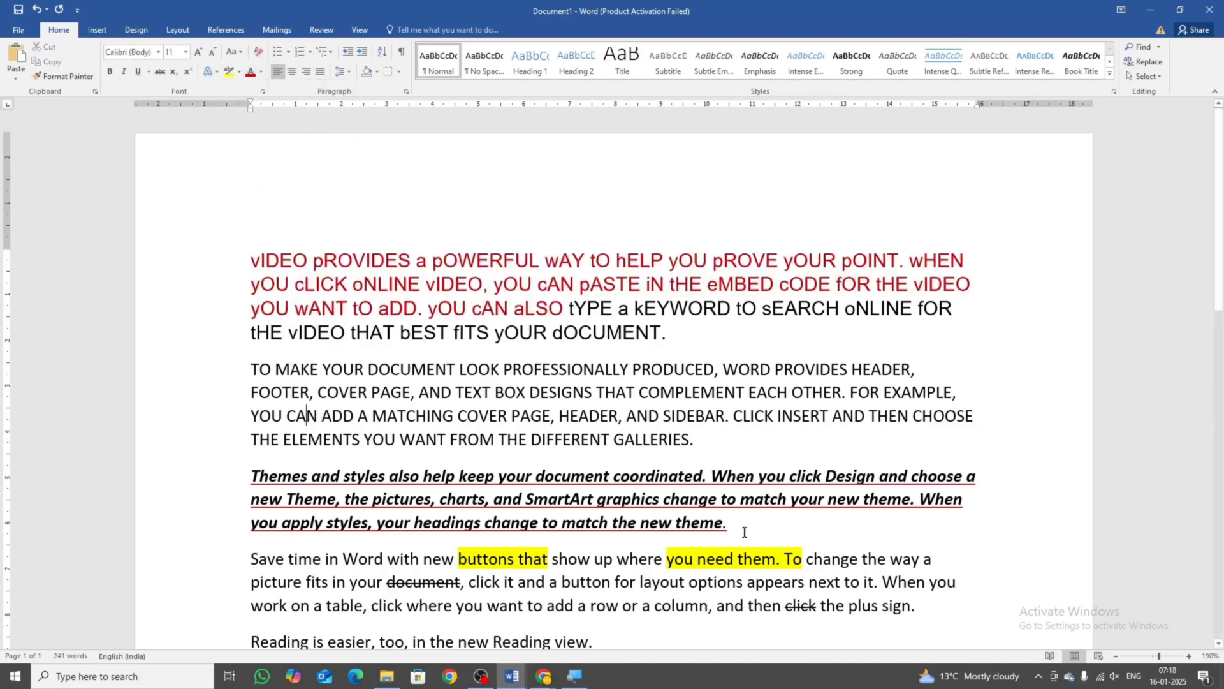
Clear all formatting from the first three paragraphs
{"action": "left_click_drag", "start_coordinate": [733, 529], "coordinate": [242, 176]}
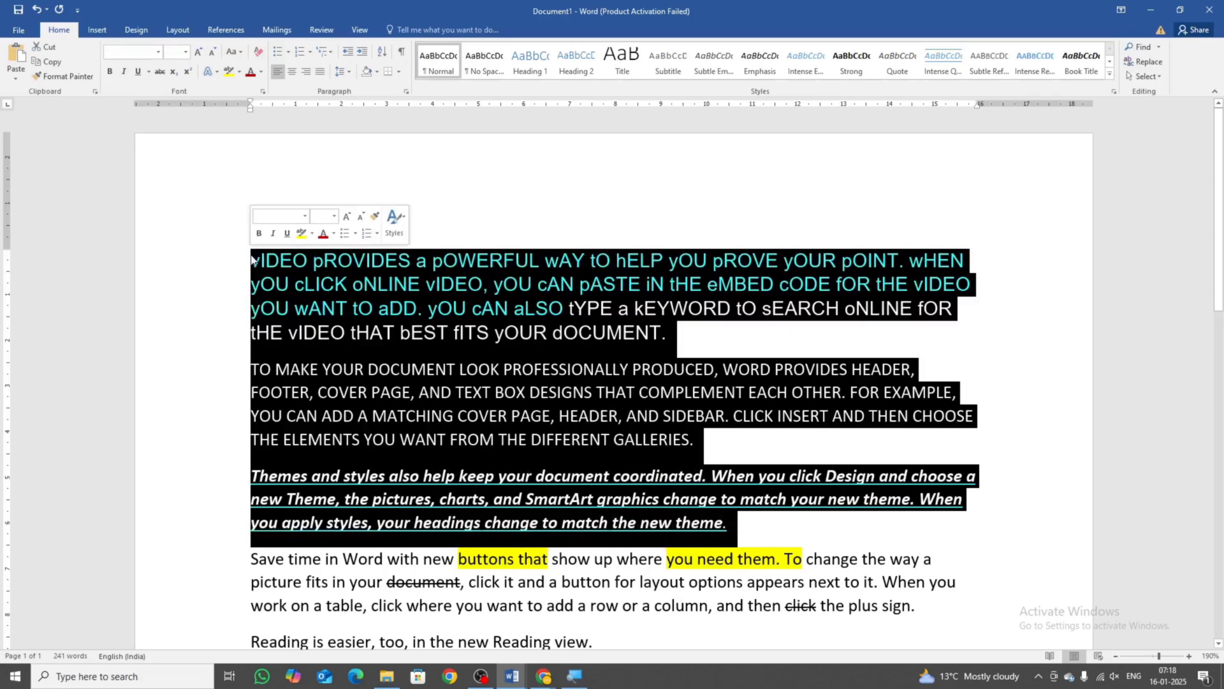
{"action": "left_click", "coordinate": [258, 53]}
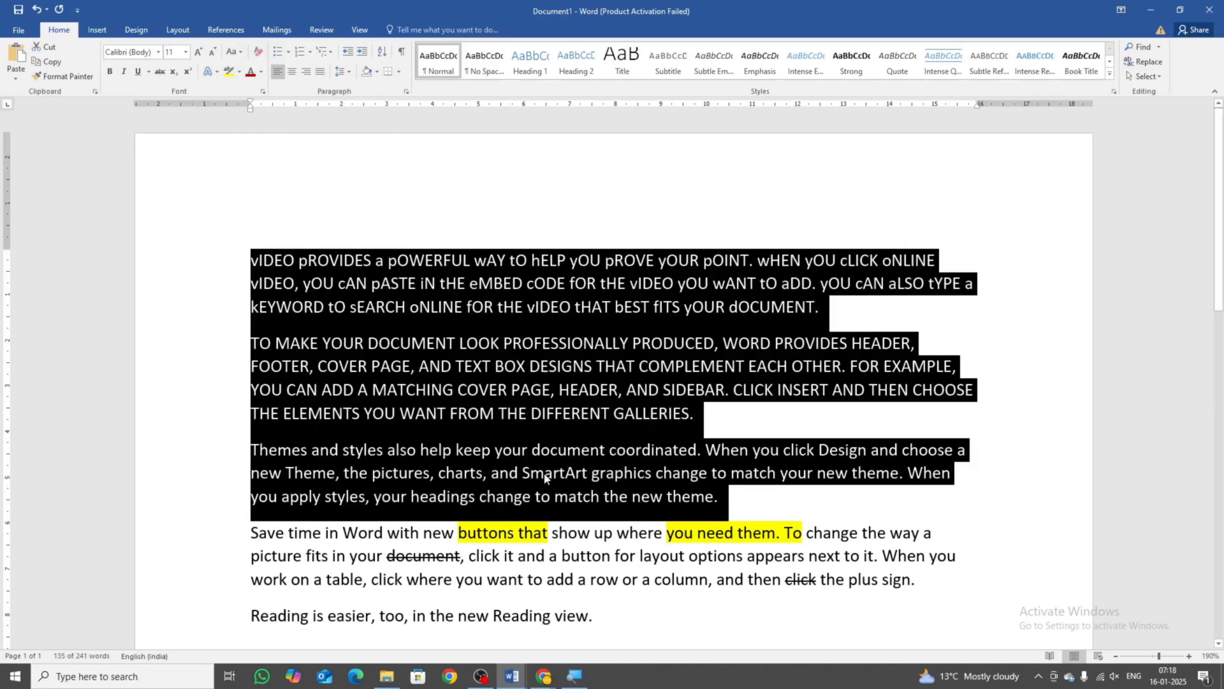
{"action": "left_click", "coordinate": [709, 415]}
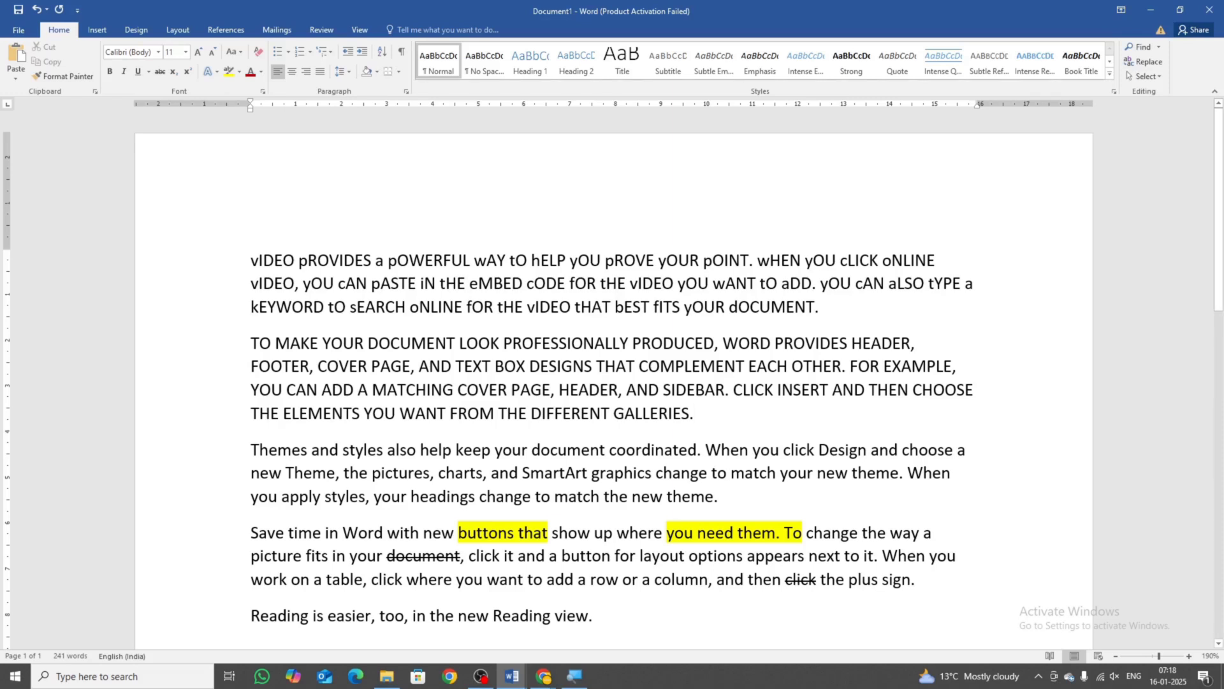
Make "the new theme." at the end of the third paragraph dark red and bold
{"action": "left_click_drag", "start_coordinate": [718, 497], "coordinate": [604, 496]}
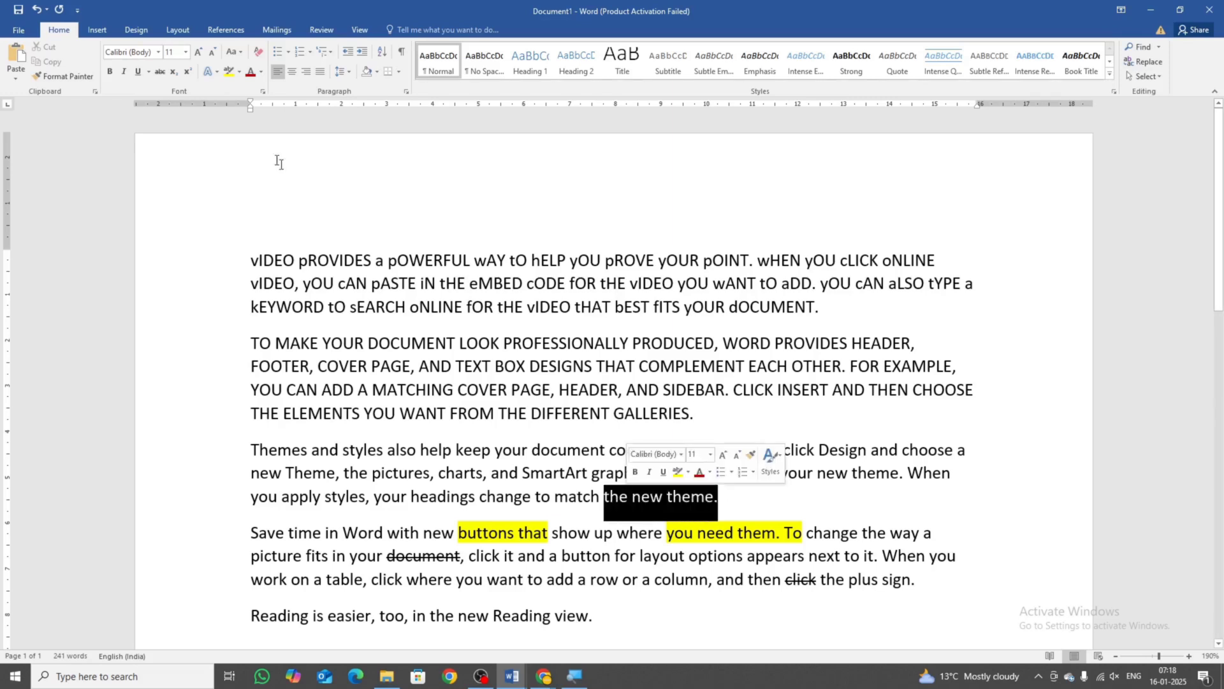
{"action": "left_click", "coordinate": [249, 71]}
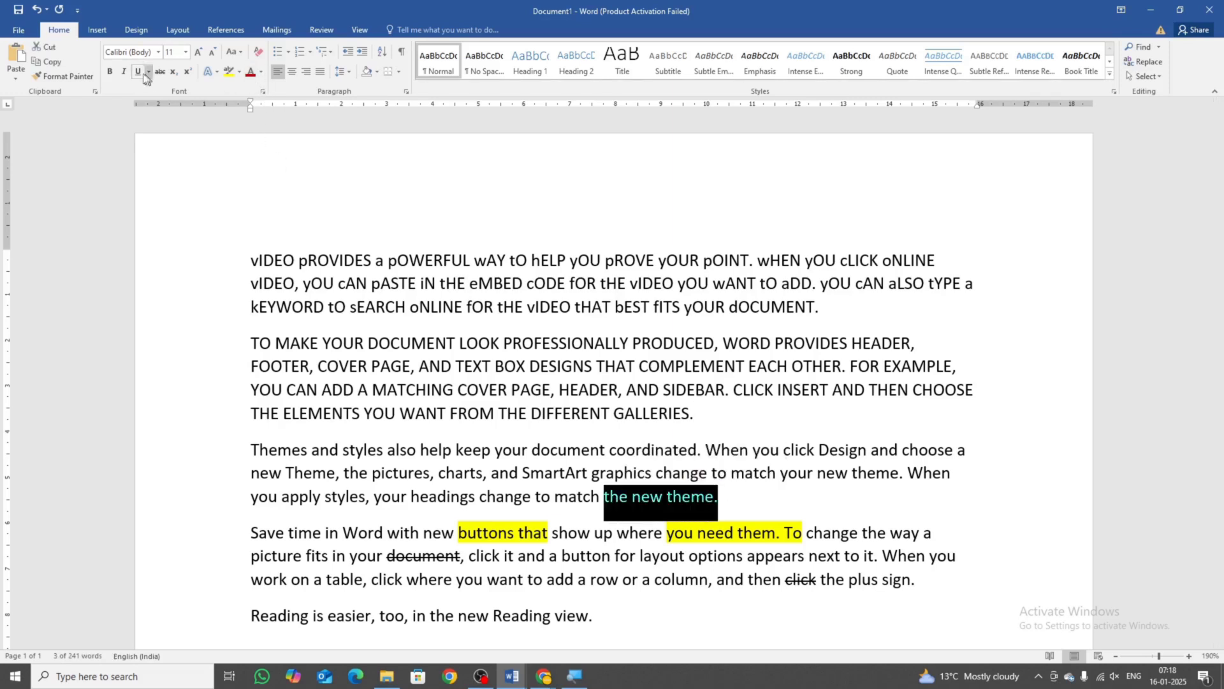
{"action": "left_click", "coordinate": [111, 70]}
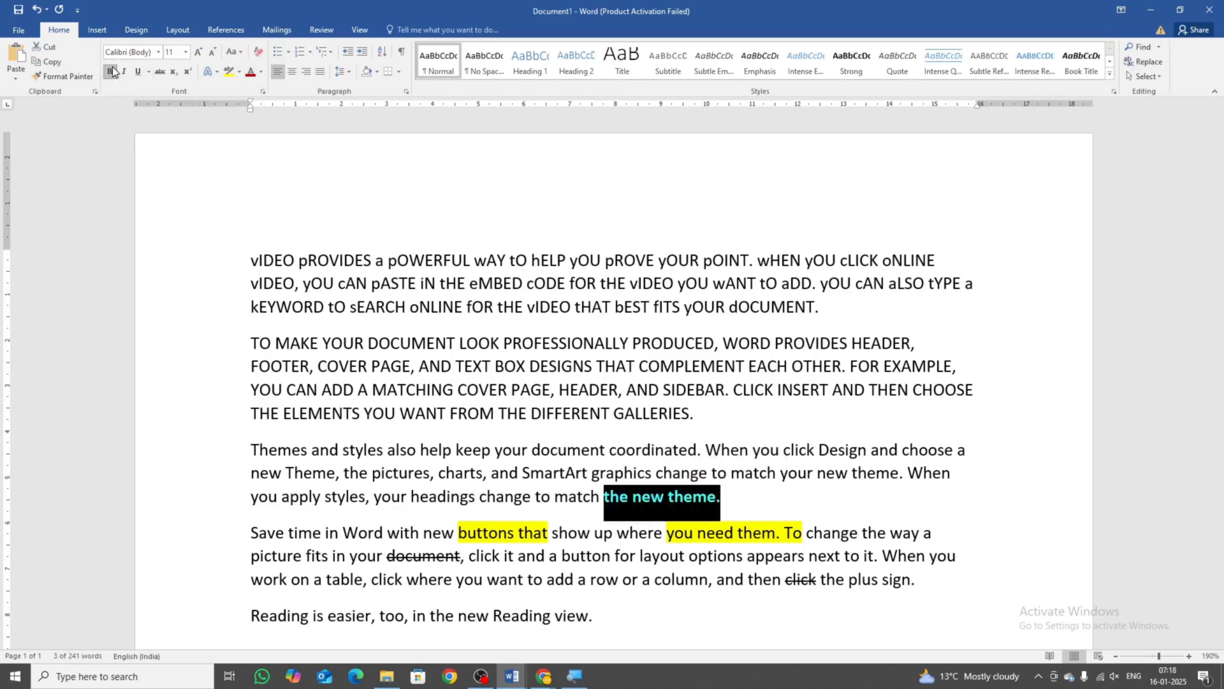
Increase the font size of "the new theme." by two increments and reduce it back to 11
{"action": "left_click", "coordinate": [198, 51]}
{"action": "left_click", "coordinate": [198, 52]}
{"action": "left_click", "coordinate": [212, 52]}
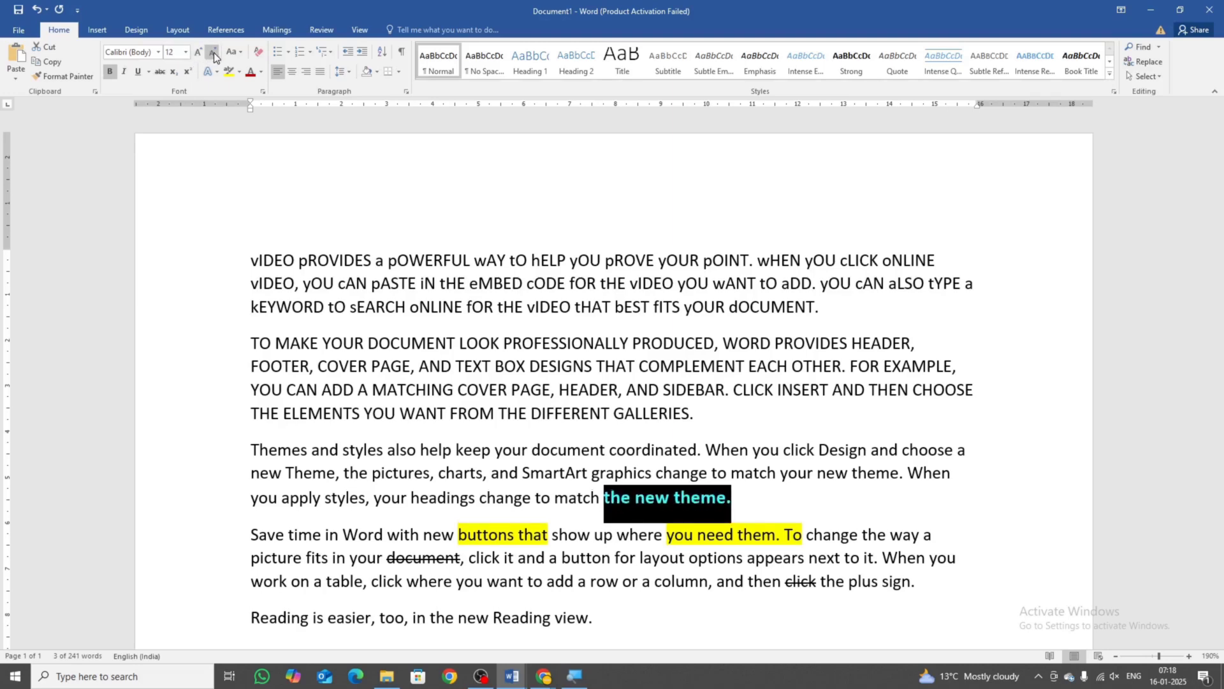
{"action": "left_click", "coordinate": [213, 52]}
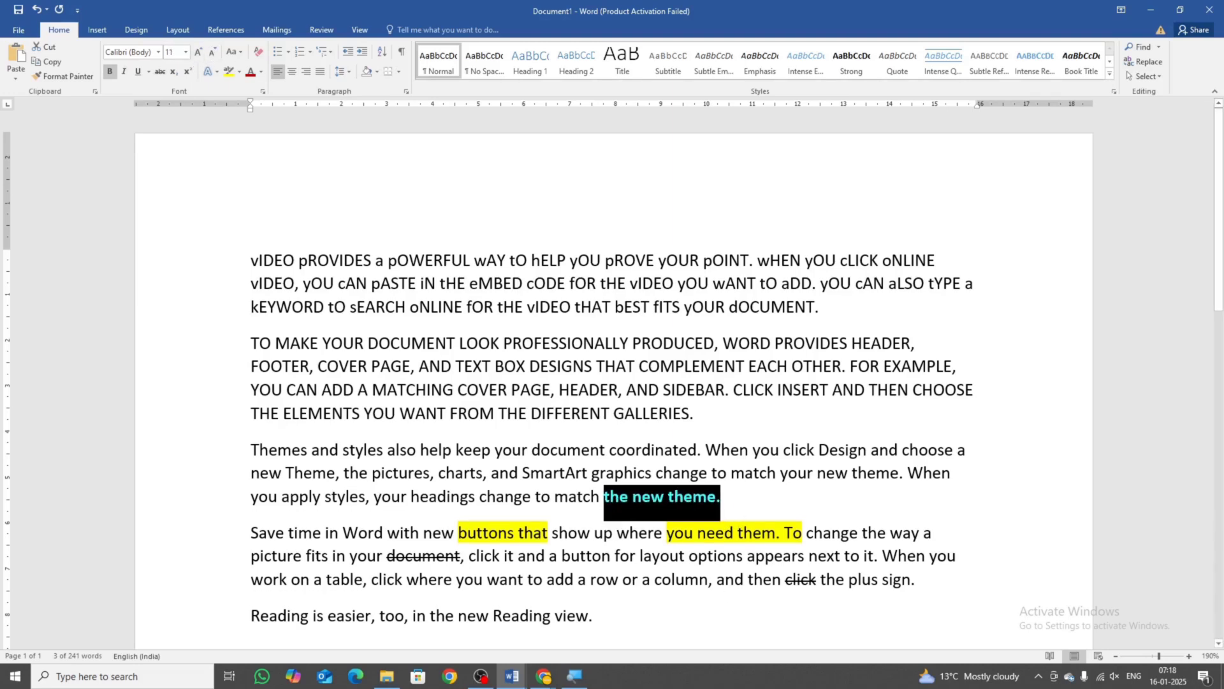
{"action": "left_click", "coordinate": [721, 496]}
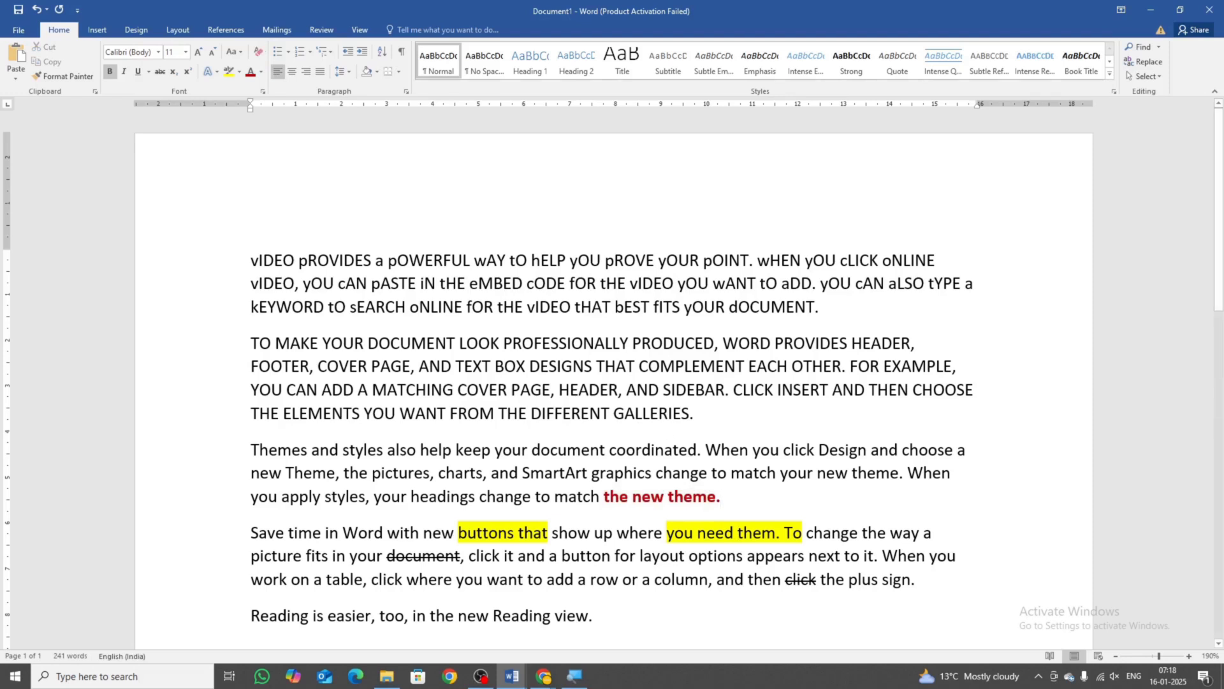
Remove the yellow highlight from "buttons that" and "you need them. To" in the fourth paragraph
{"action": "left_click_drag", "start_coordinate": [841, 533], "coordinate": [617, 532]}
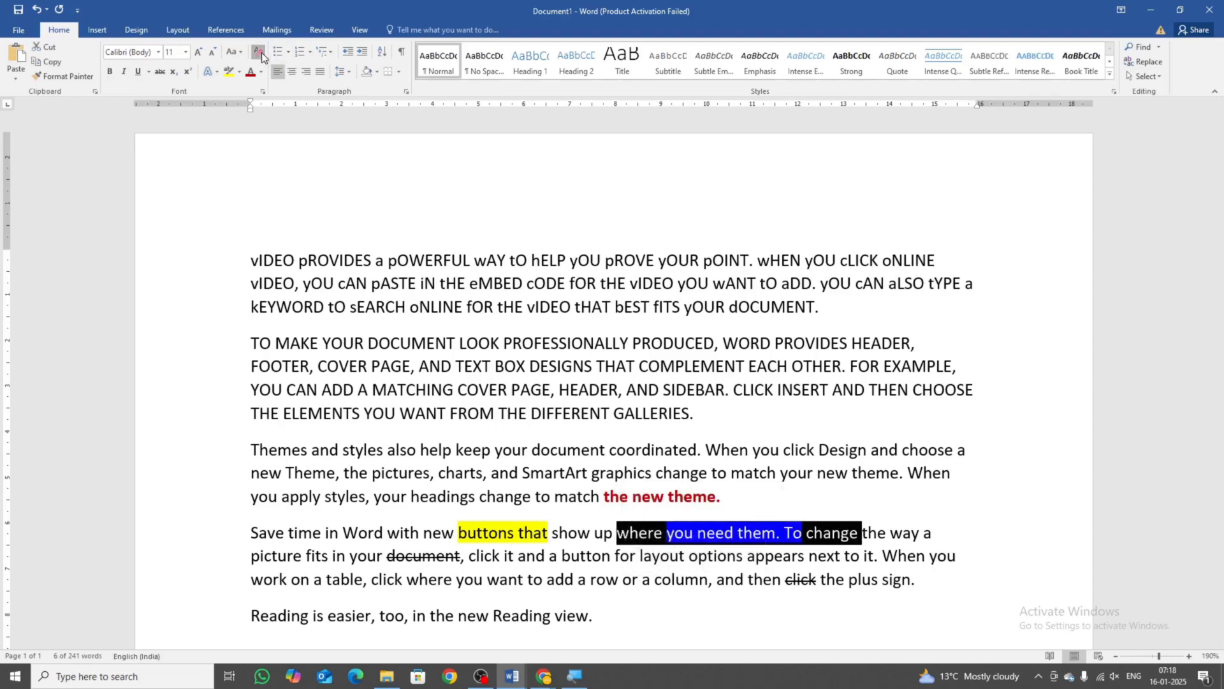
{"action": "left_click_drag", "start_coordinate": [559, 532], "coordinate": [428, 532]}
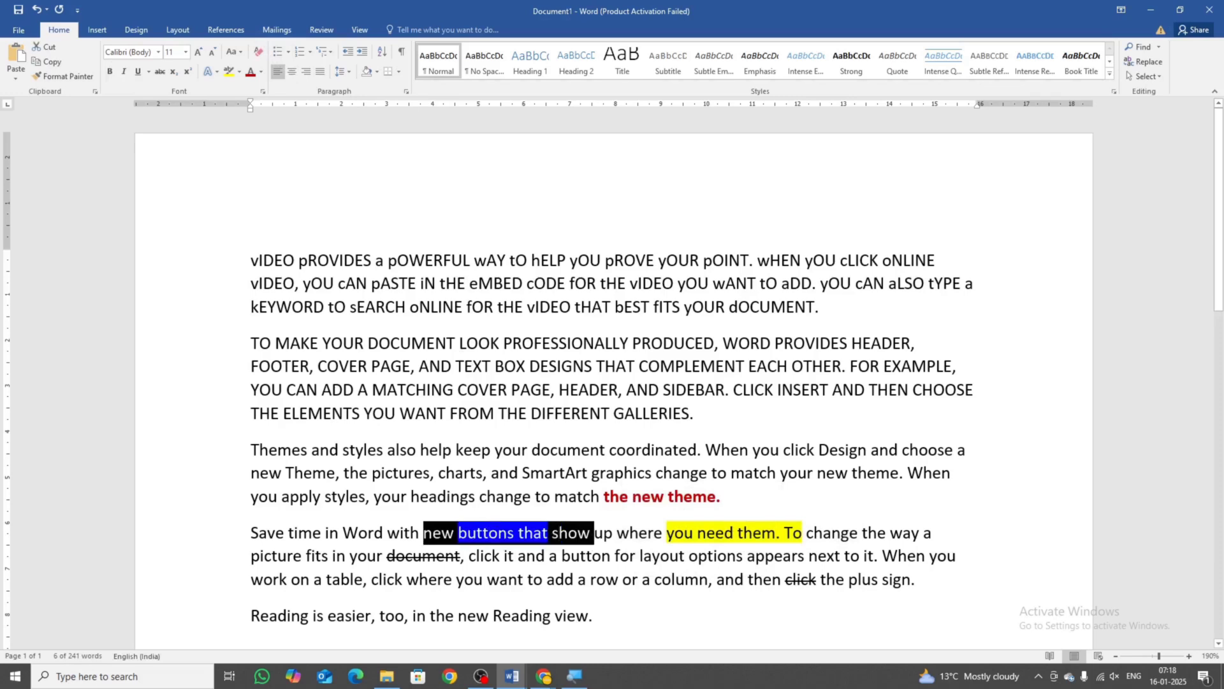
{"action": "left_click", "coordinate": [239, 72]}
{"action": "left_click", "coordinate": [248, 164]}
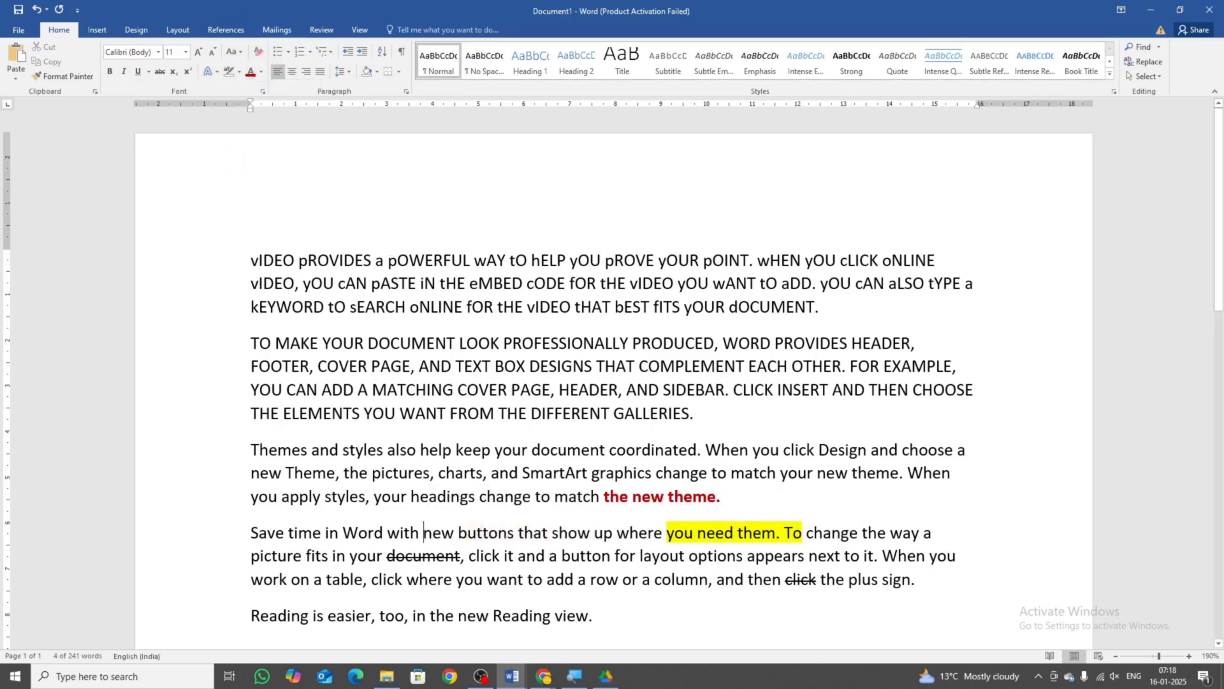
{"action": "left_click_drag", "start_coordinate": [861, 532], "coordinate": [616, 532]}
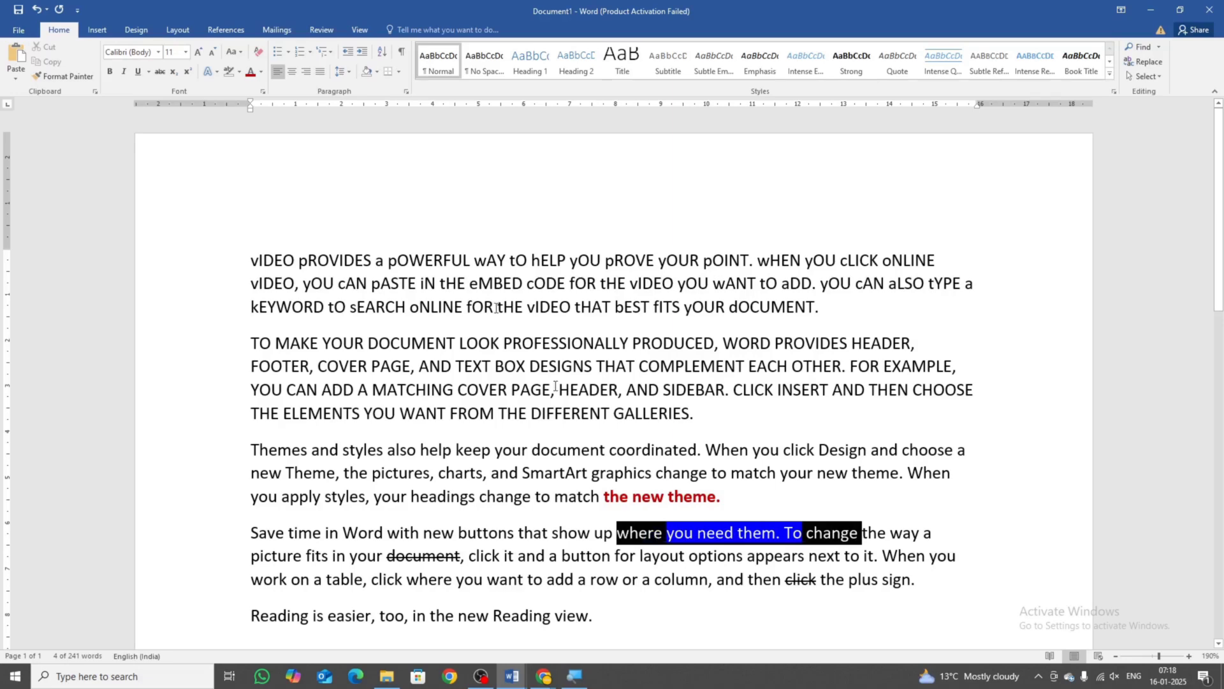
{"action": "left_click", "coordinate": [238, 72]}
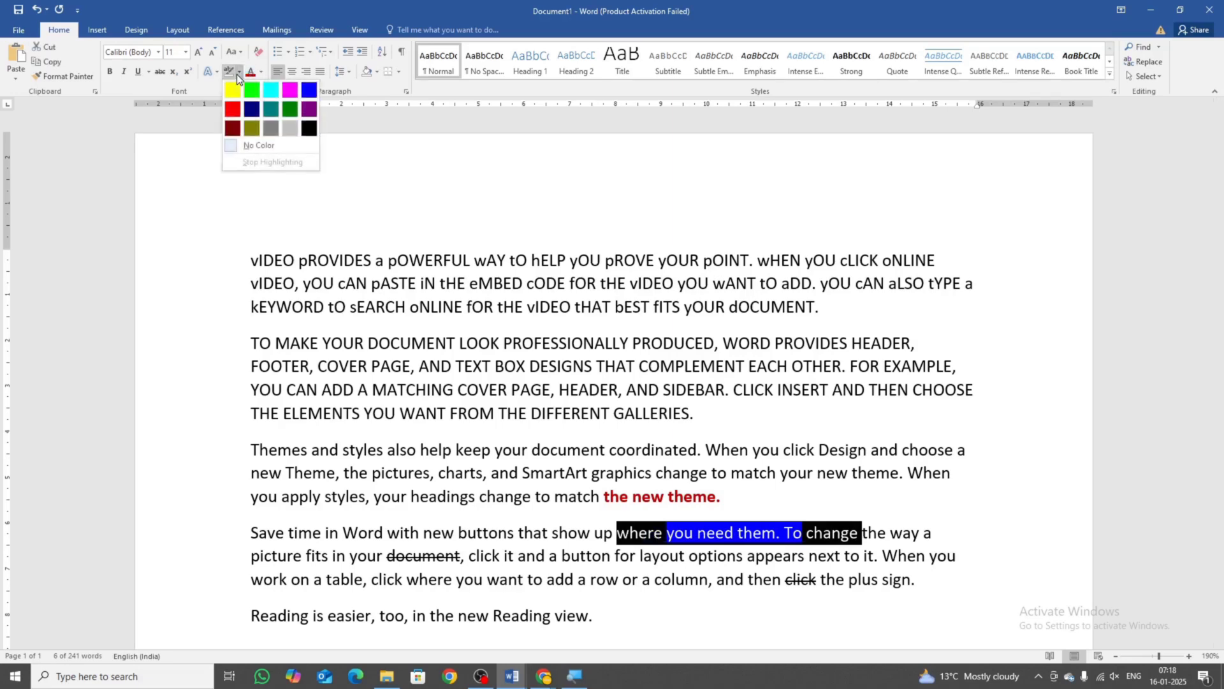
{"action": "left_click", "coordinate": [249, 147]}
{"action": "left_click", "coordinate": [419, 496]}
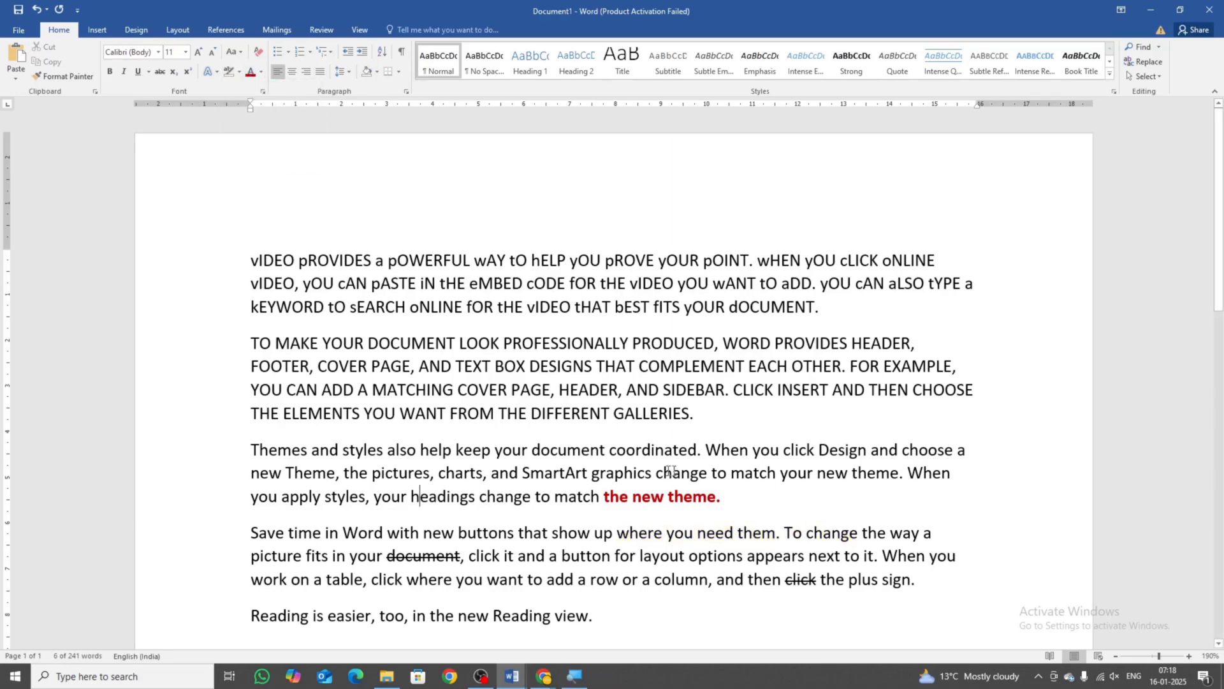